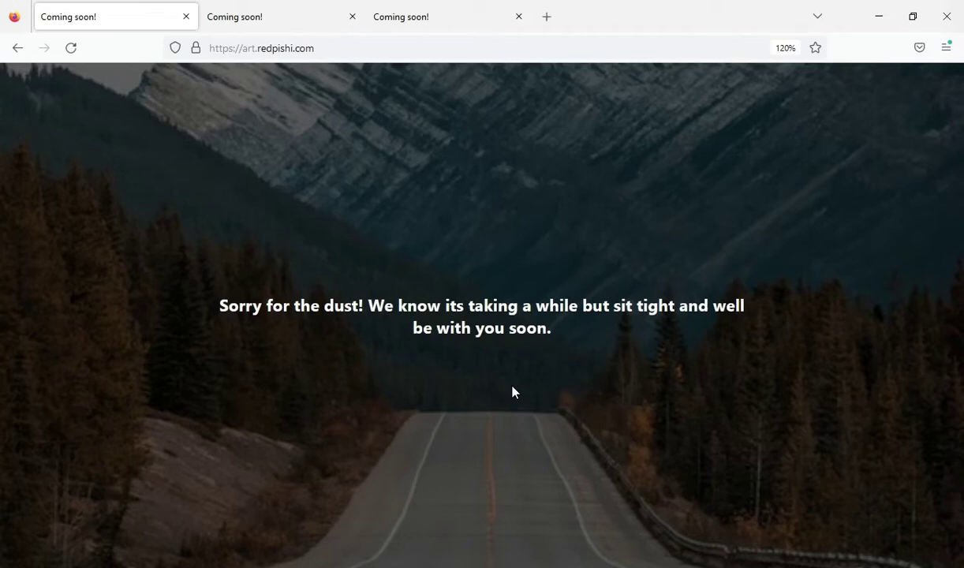
Compare the countdown coming-soon tab, then settle on the version with the Notify me email form.
click(264, 7)
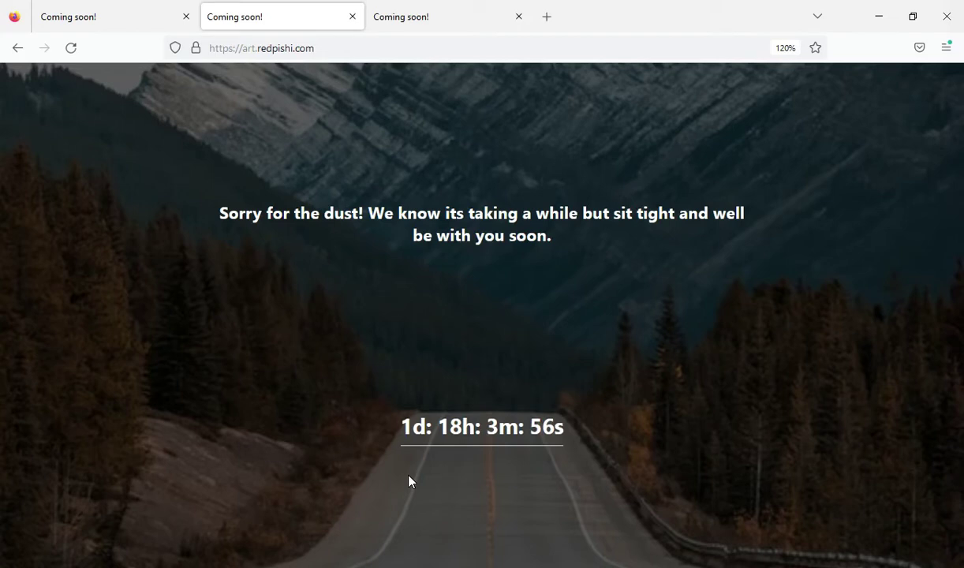
click(471, 9)
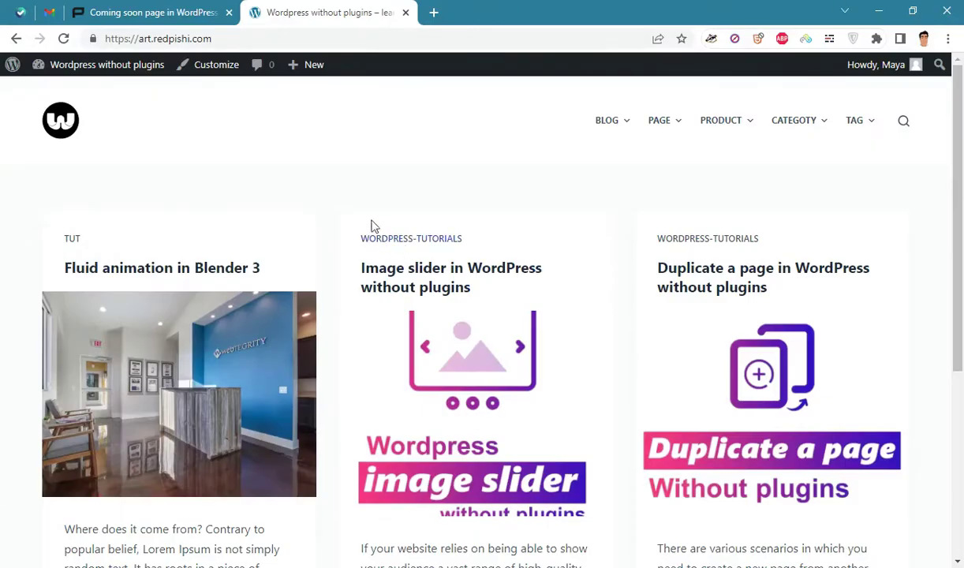
Log out of WordPress to see the coming-soon page visitors get.
click(64, 38)
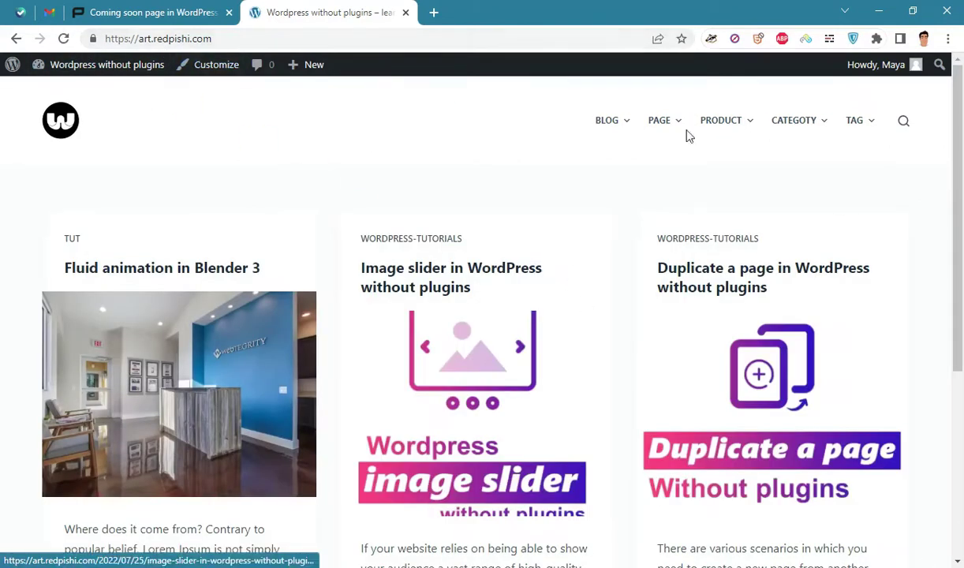
scroll(951, 258, down, 2)
scroll(951, 258, up, 2)
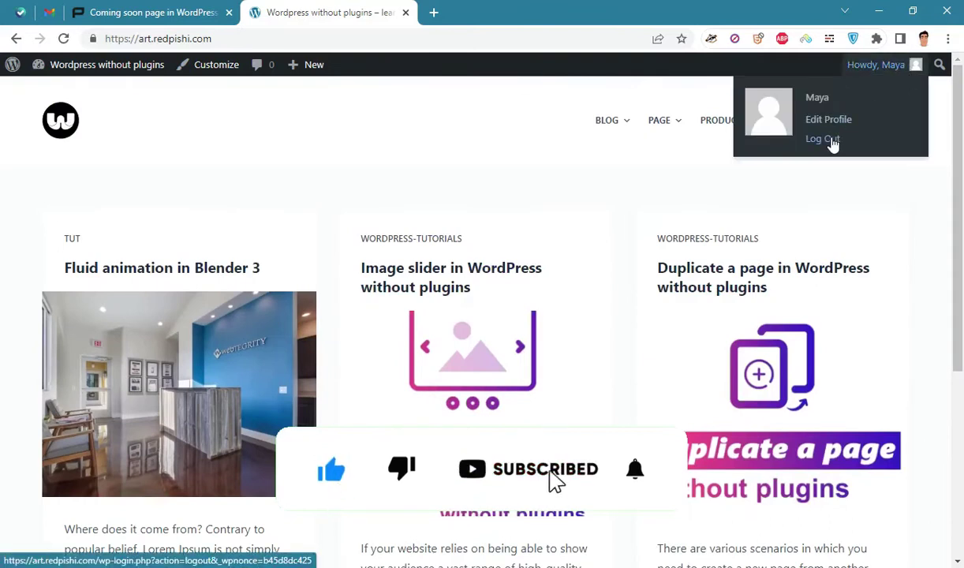
click(828, 141)
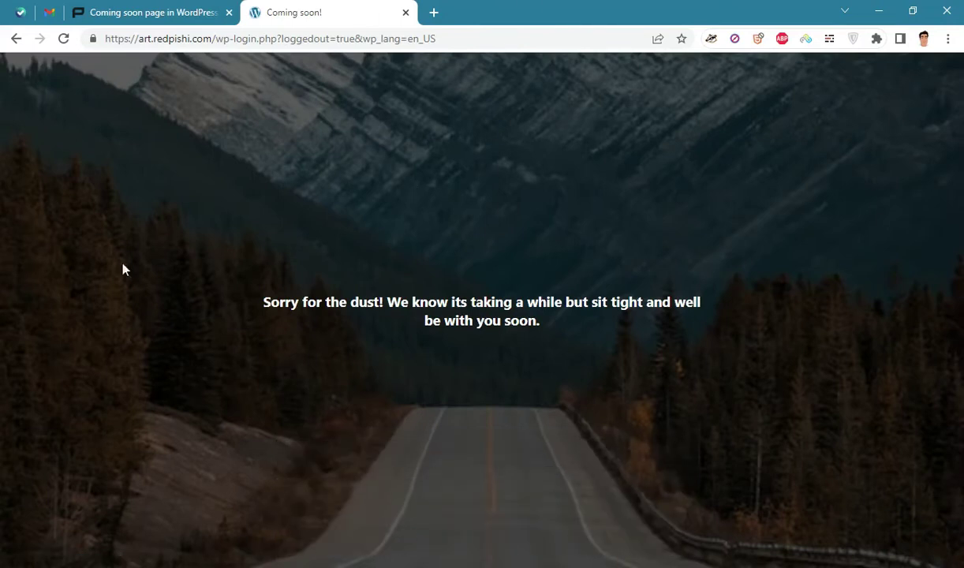
Log back in via the /wp-admin address, then clear the admin path from the URL.
drag(216, 39, 442, 39)
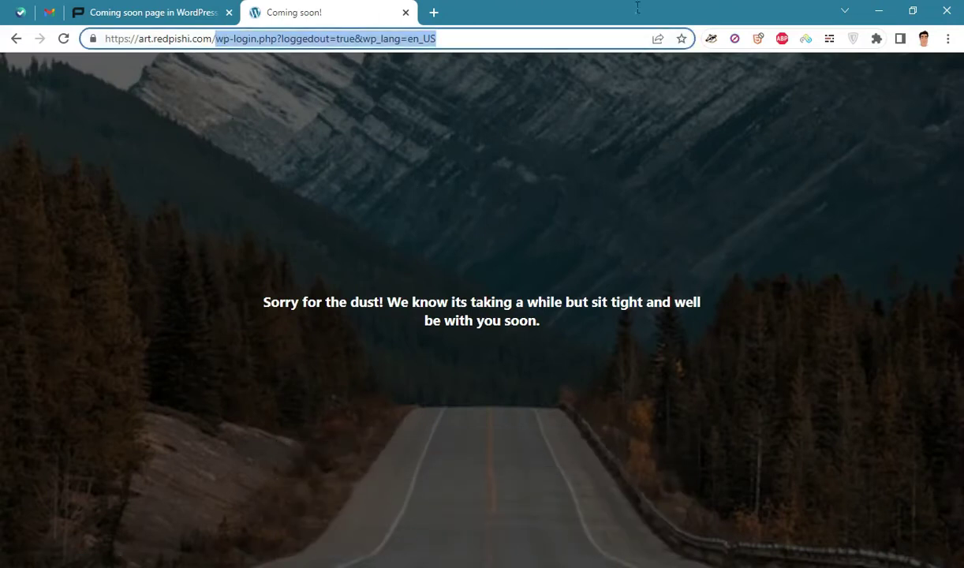
text(wp)
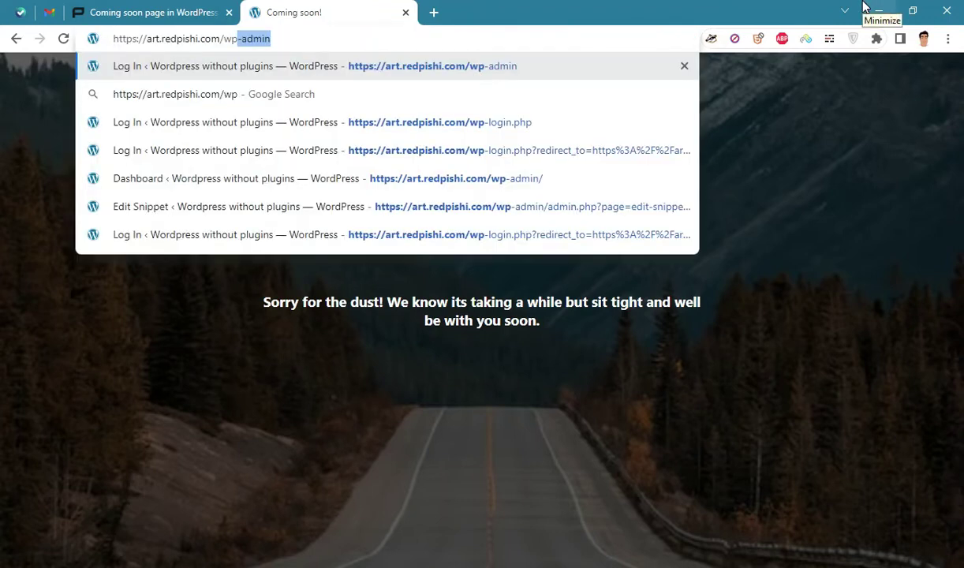
key(Return)
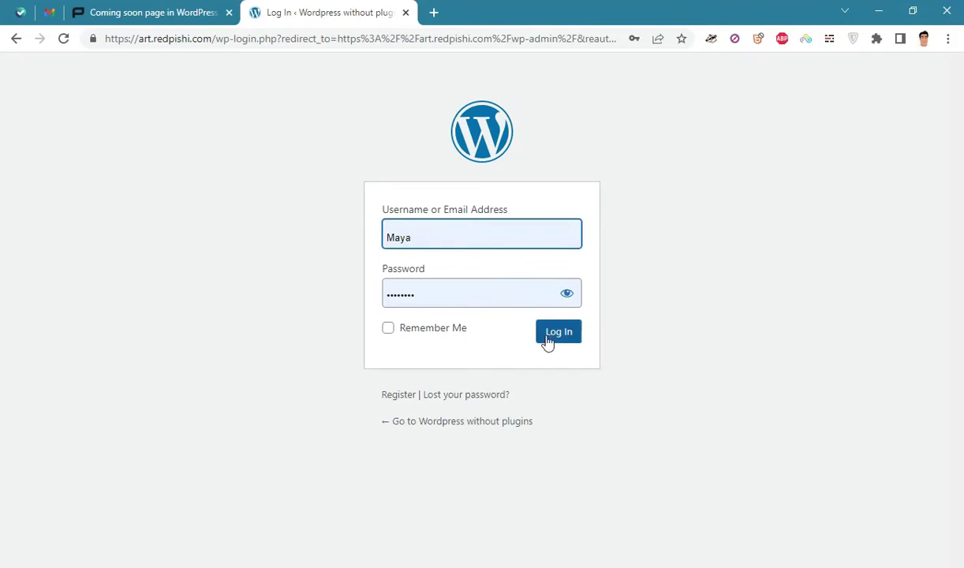
click(547, 341)
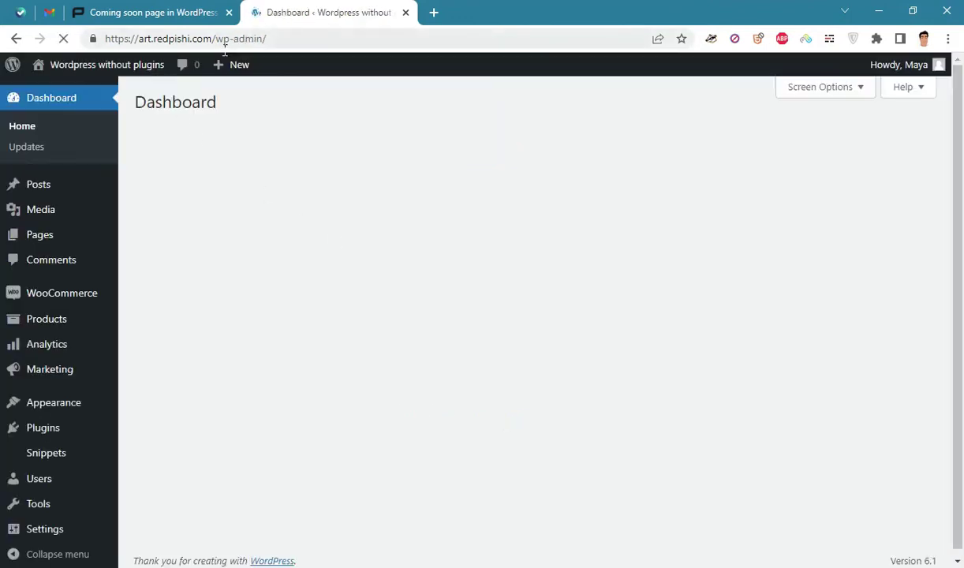
drag(213, 38, 499, 60)
key(BackSpace)
Copy the coming-soon code block from the tutorial page.
click(499, 67)
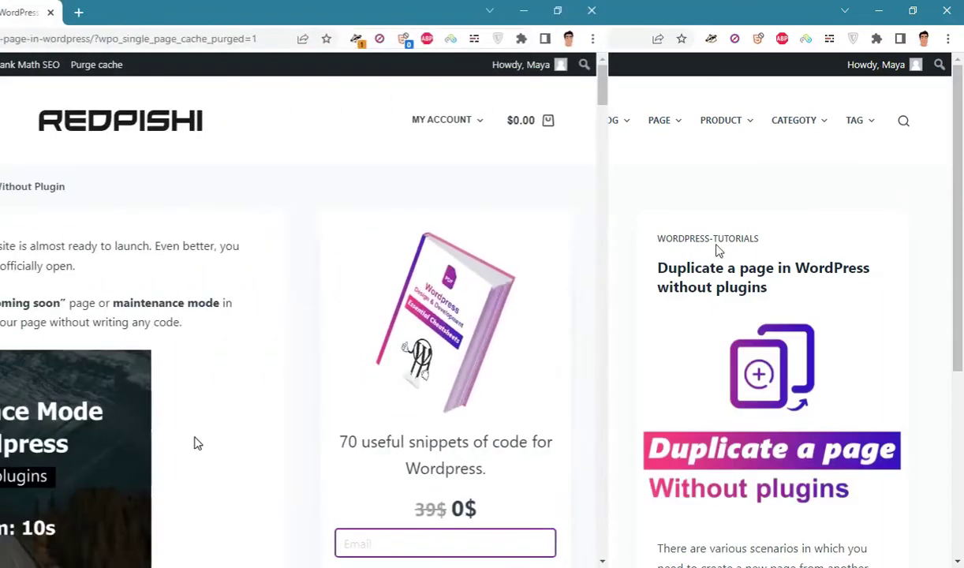
scroll(960, 77, down, 10)
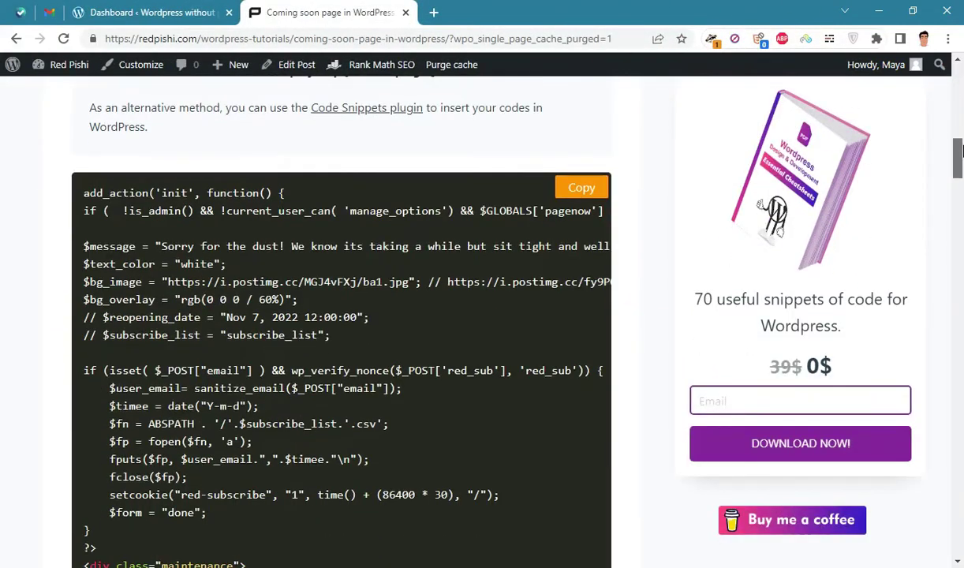
drag(480, 221, 476, 261)
scroll(505, 300, down, 5)
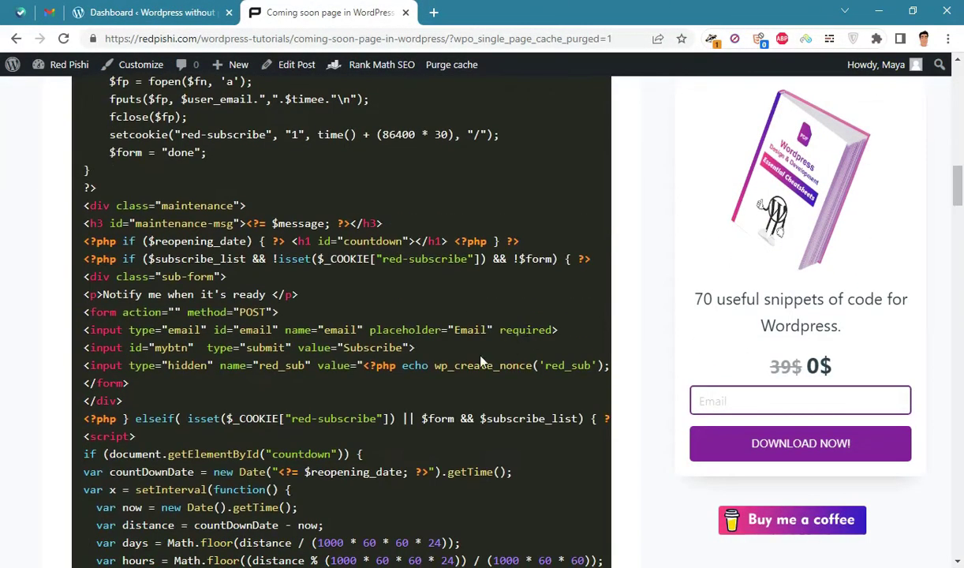
scroll(468, 367, down, 5)
scroll(474, 366, down, 8)
scroll(482, 361, up, 15)
scroll(466, 367, up, 3)
scroll(450, 374, up, 3)
click(569, 498)
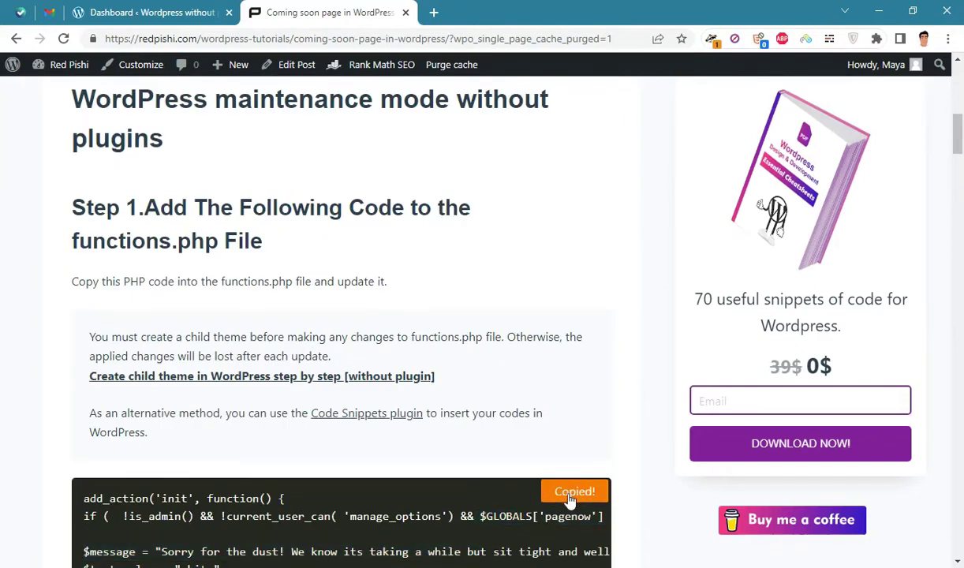
Open the Blocksy child theme's functions.php in the Theme File Editor.
click(151, 9)
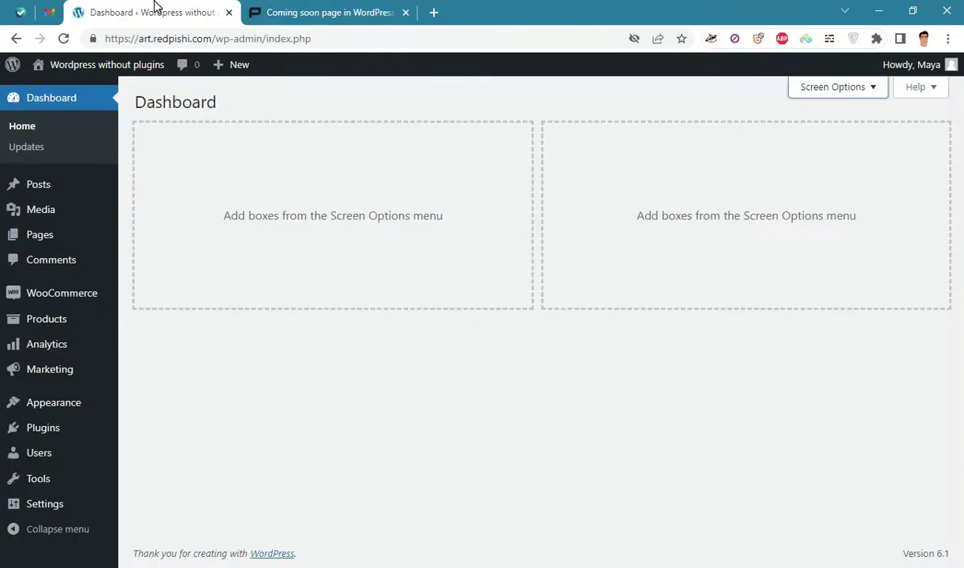
mouse_move(53, 403)
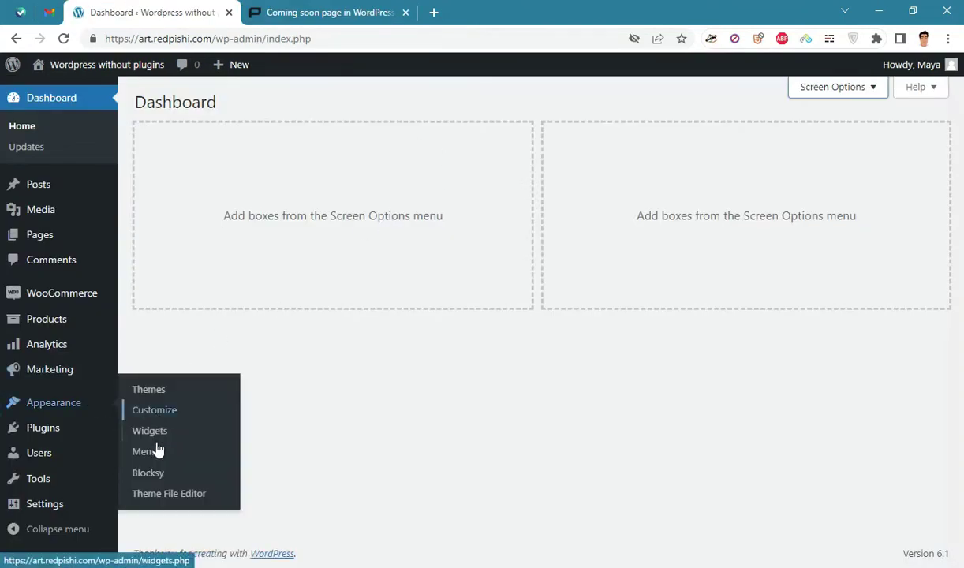
click(163, 495)
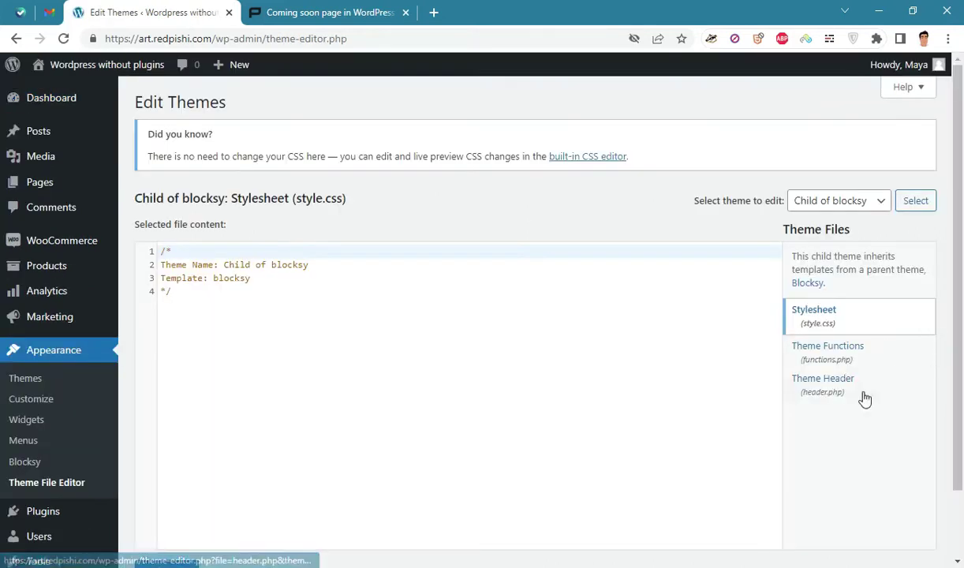
click(853, 368)
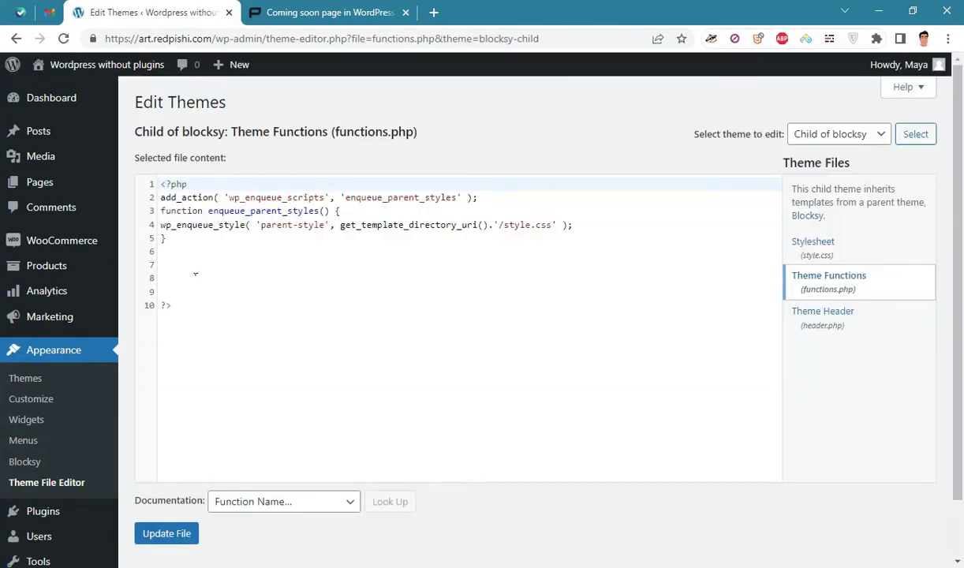
click(211, 265)
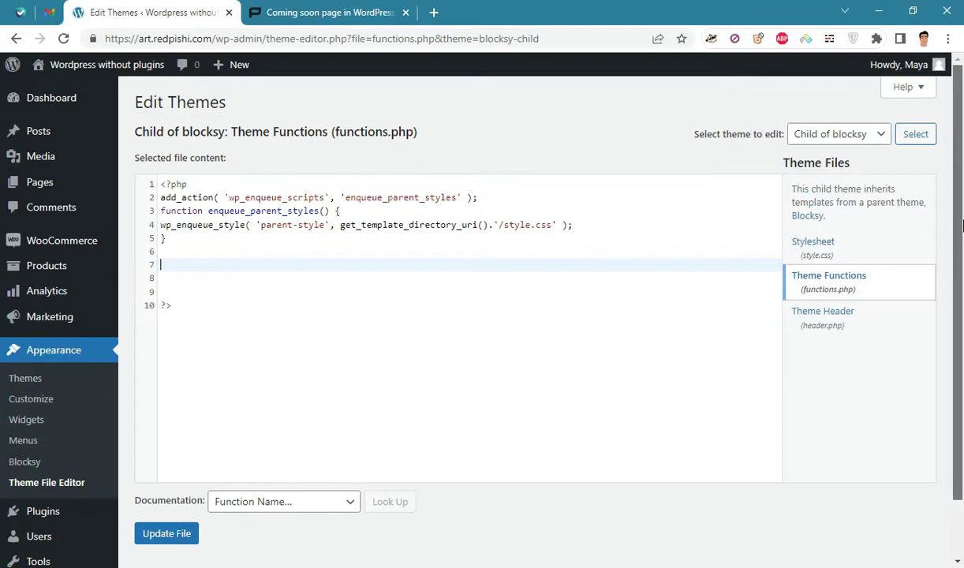
scroll(962, 234, down, 1)
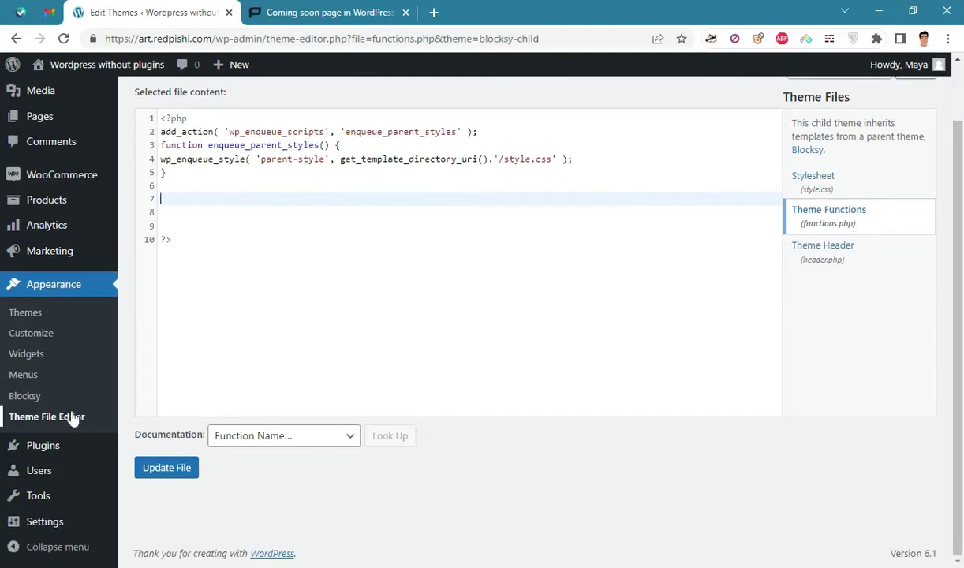
click(162, 468)
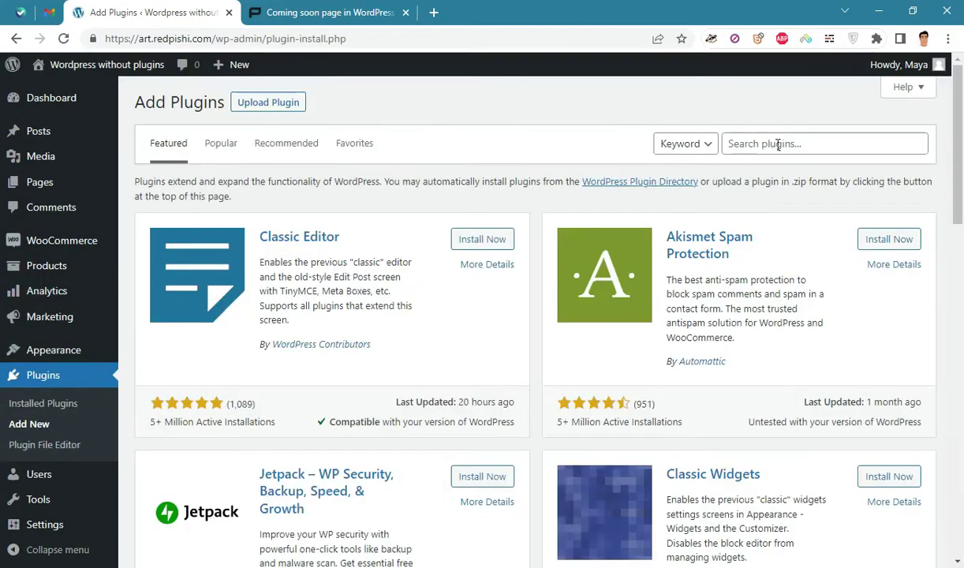
Search for 'code snippet' and activate the Code Snippets plugin.
click(776, 144)
text(co)
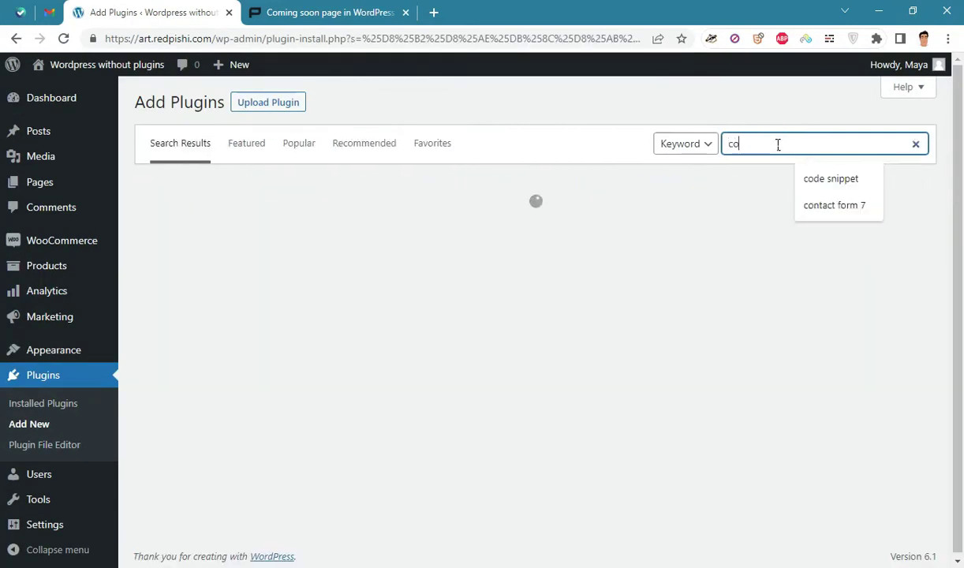
text(de snippet)
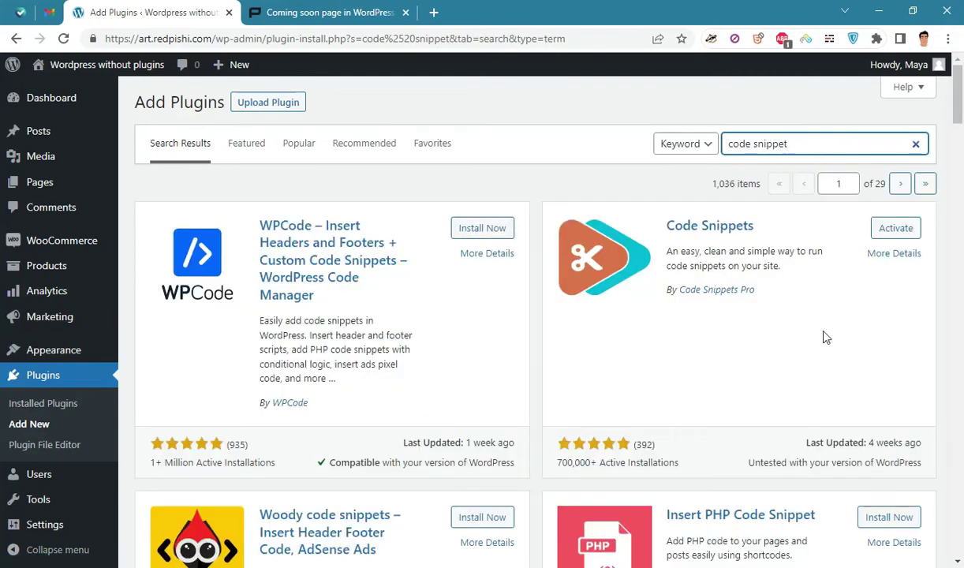
click(890, 238)
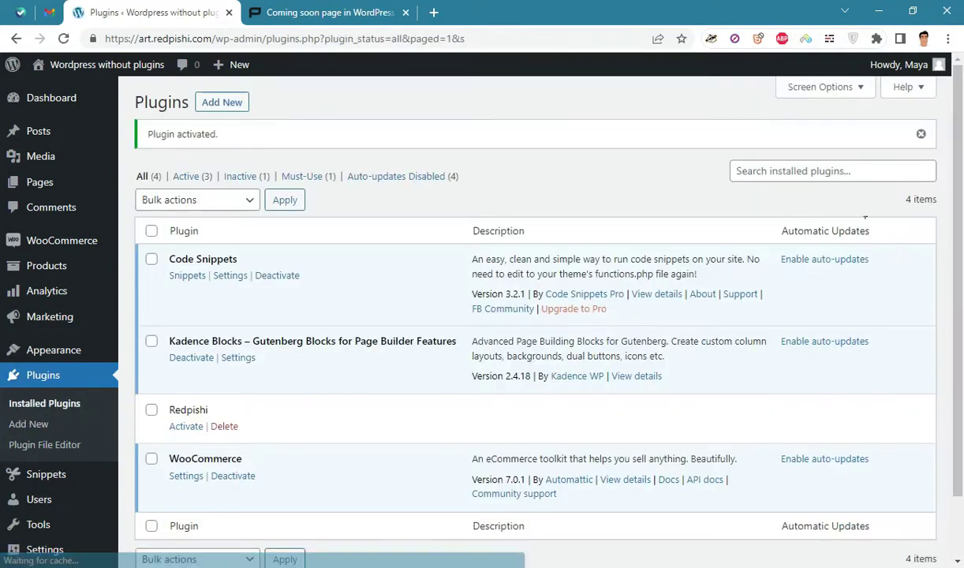
Start a new snippet and ready its code editor for pasting.
scroll(962, 183, down, 2)
scroll(960, 185, down, 1)
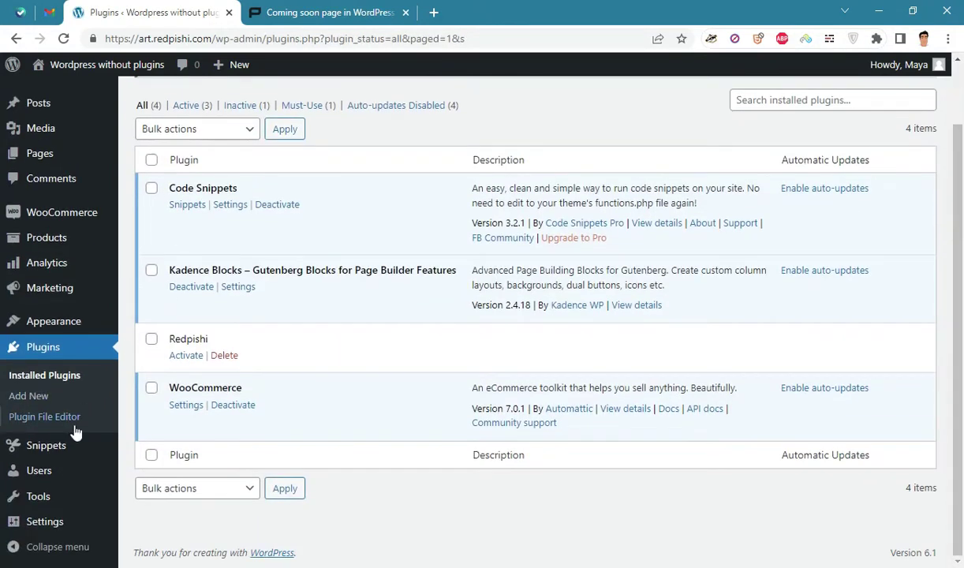
click(187, 450)
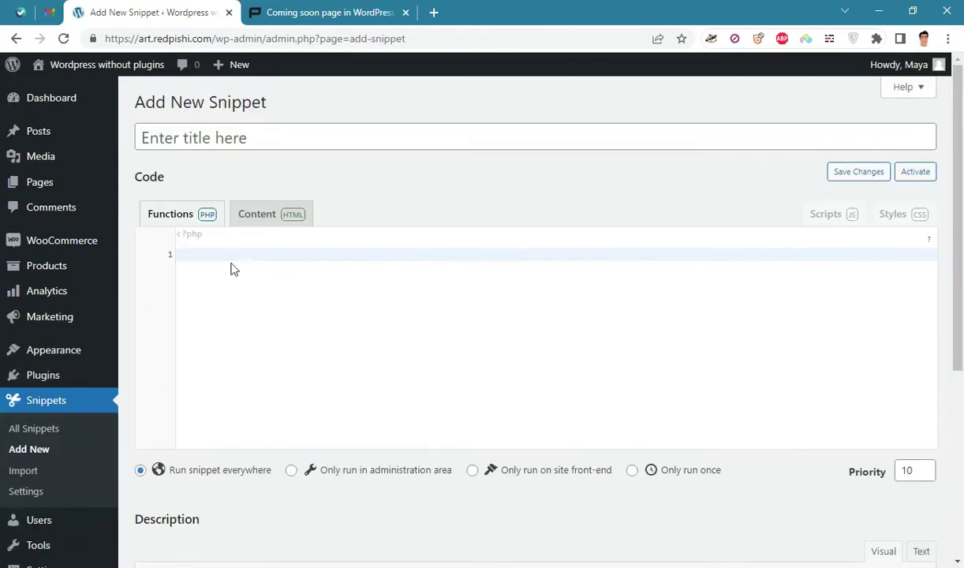
click(235, 264)
right_click(231, 254)
Paste the code, title the snippet 'maintenance mode', and save and activate it.
click(278, 368)
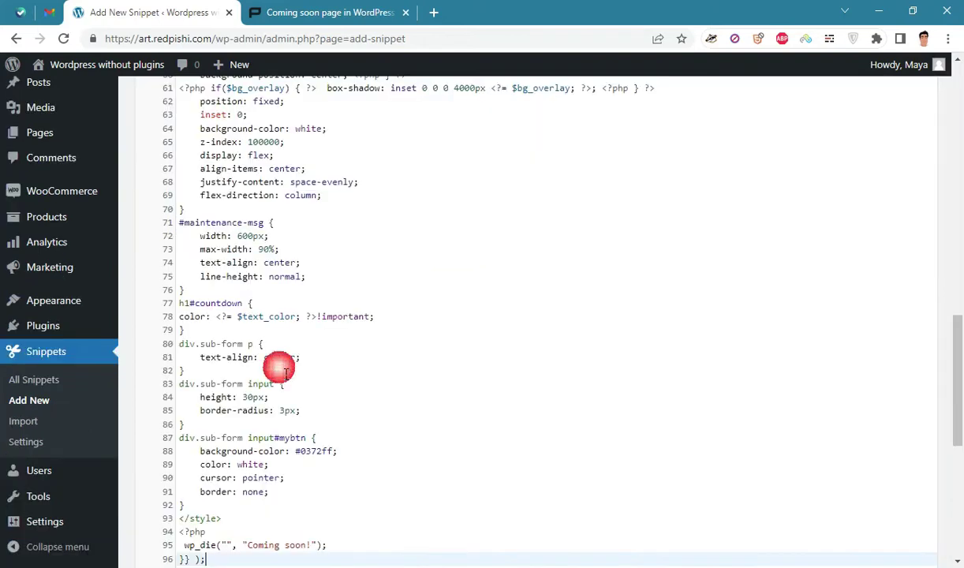
scroll(962, 448, up, 15)
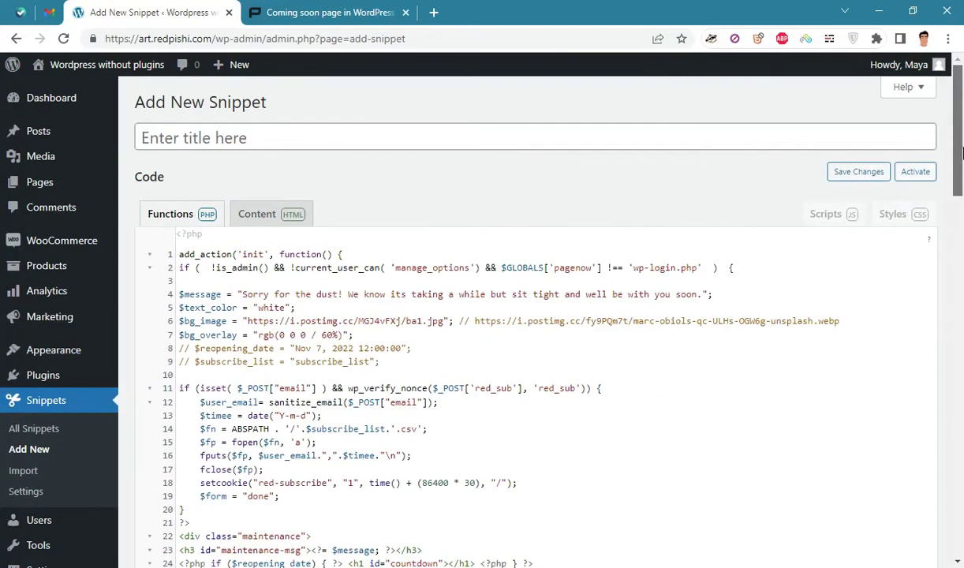
click(304, 147)
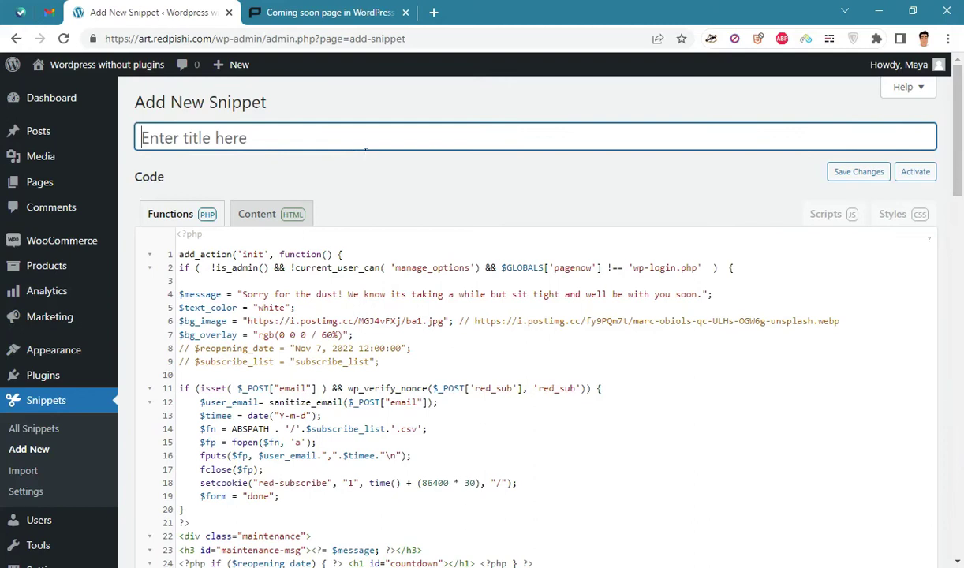
text(maint)
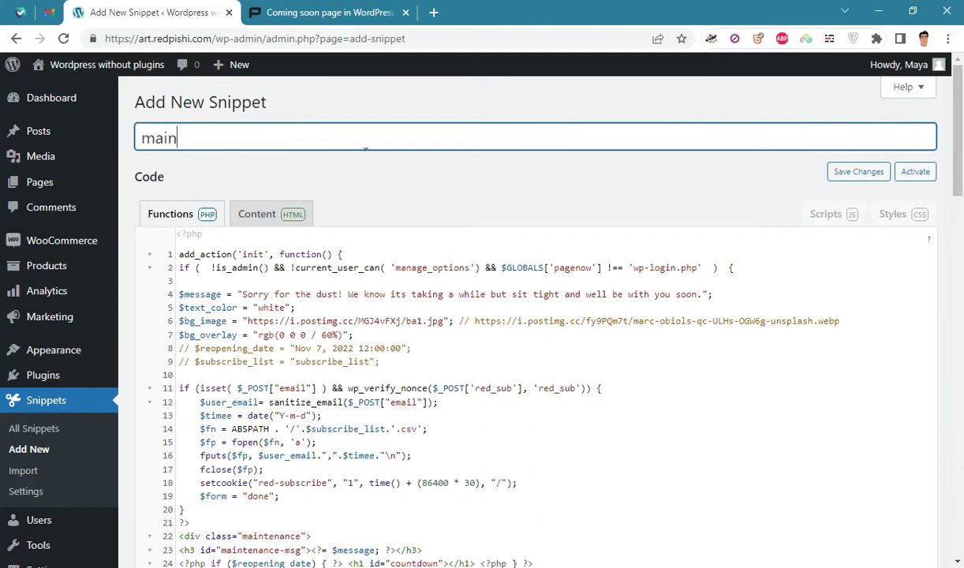
text(enance mode)
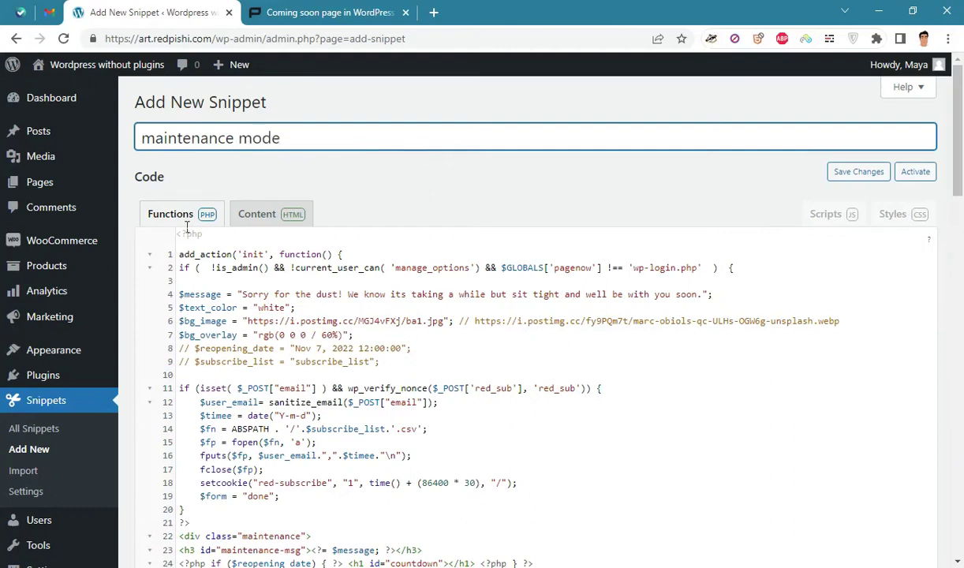
drag(961, 161, 961, 501)
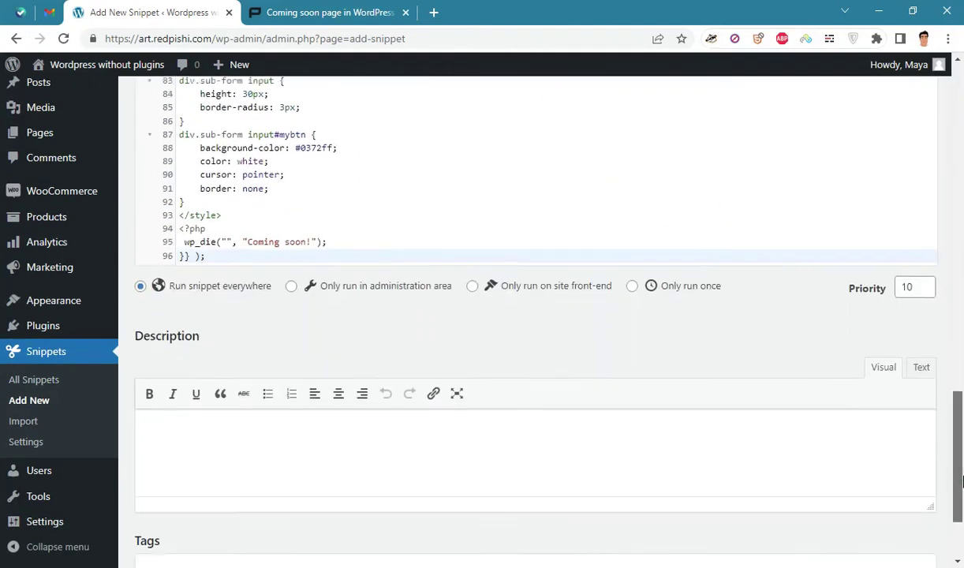
click(247, 540)
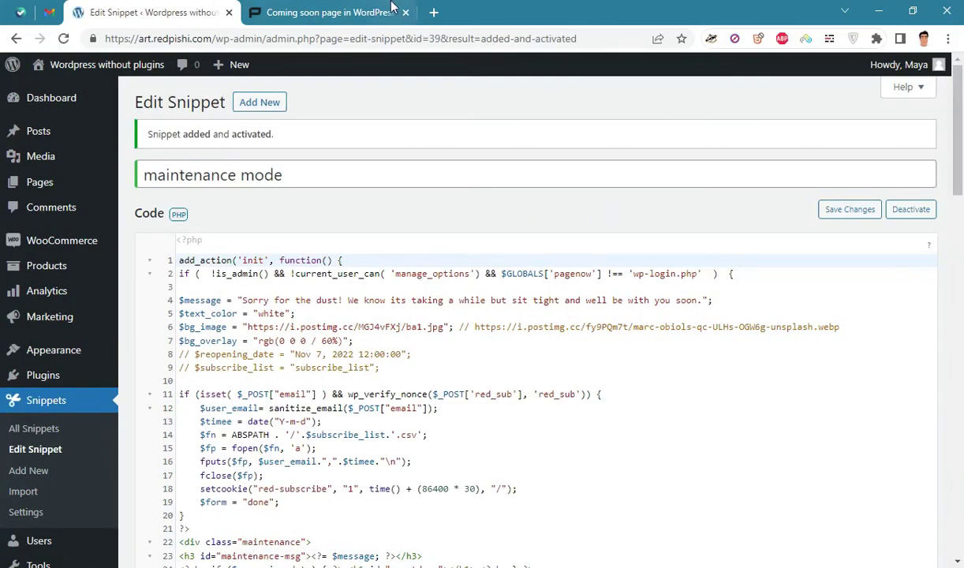
click(433, 12)
Load the site's home page and copy its address.
text(ar)
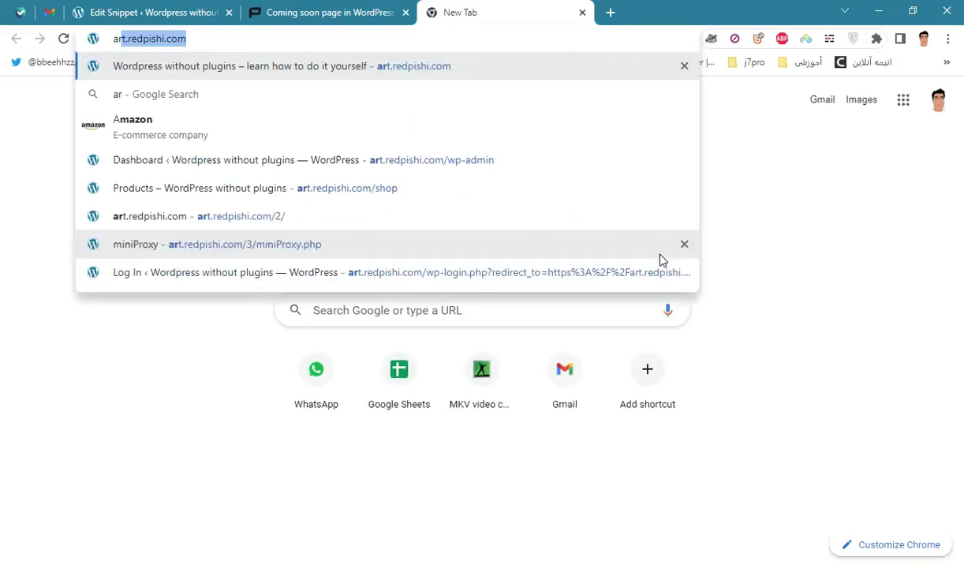
key(Return)
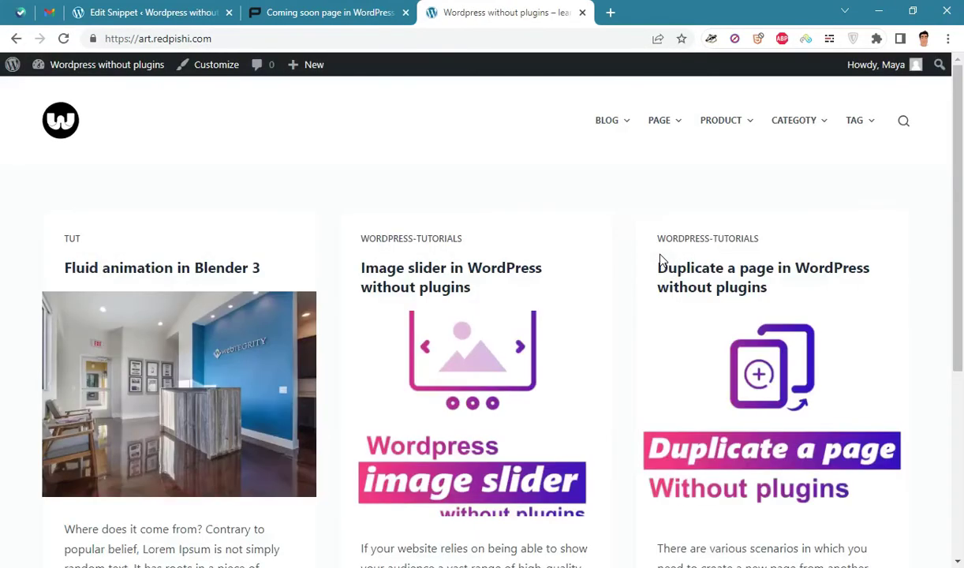
right_click(237, 37)
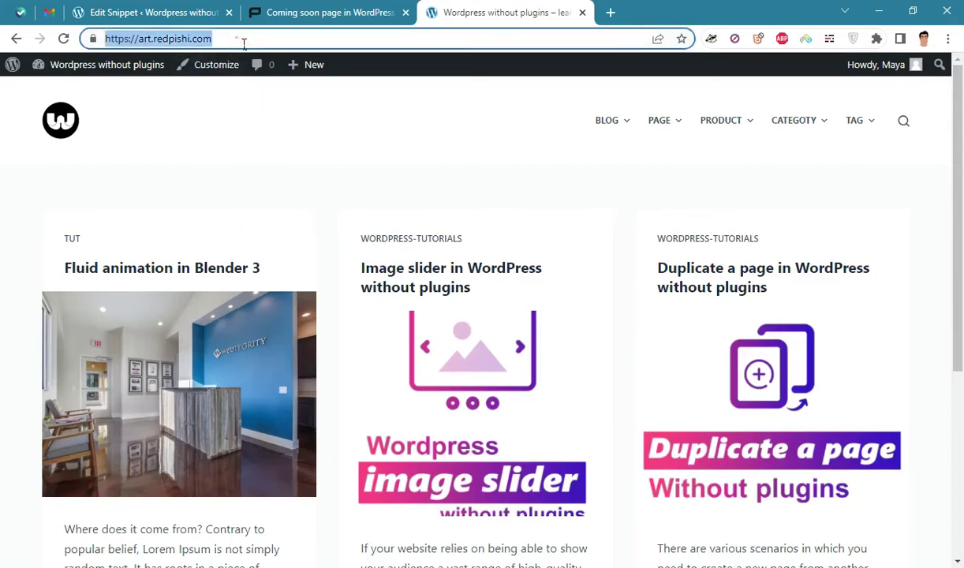
click(274, 143)
Open the site in an Incognito window to see the 'Sorry for the dust' page.
click(948, 38)
click(853, 94)
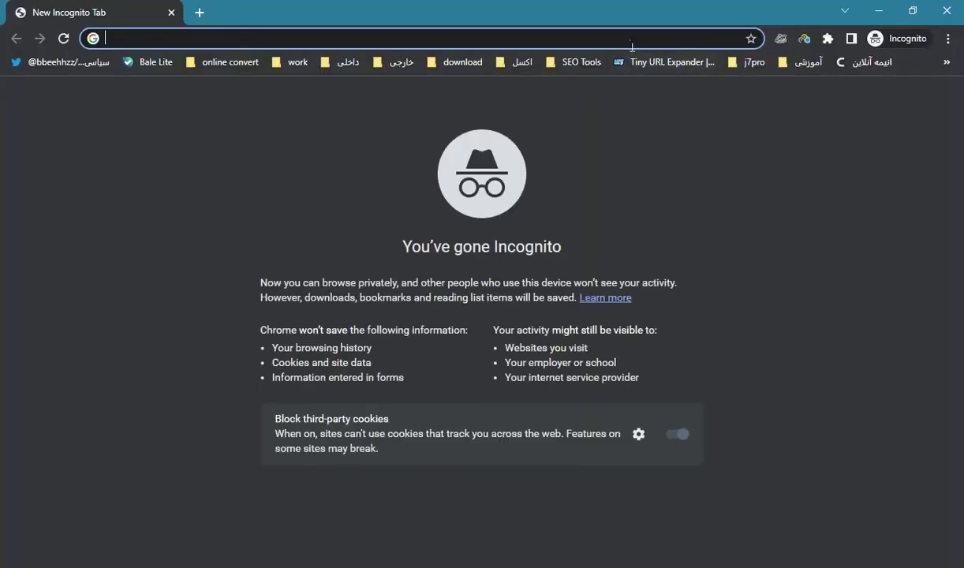
right_click(627, 38)
click(657, 152)
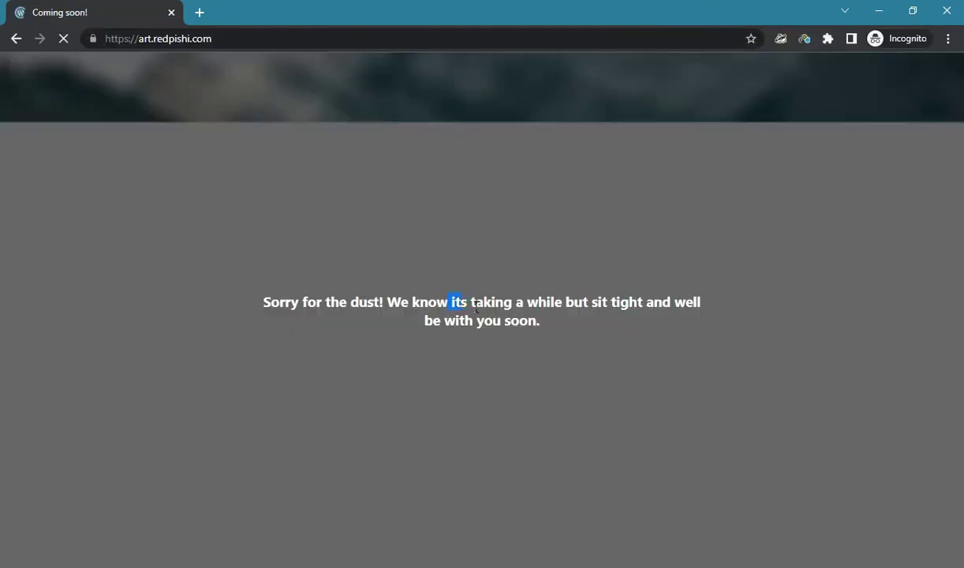
drag(458, 302, 550, 302)
click(548, 325)
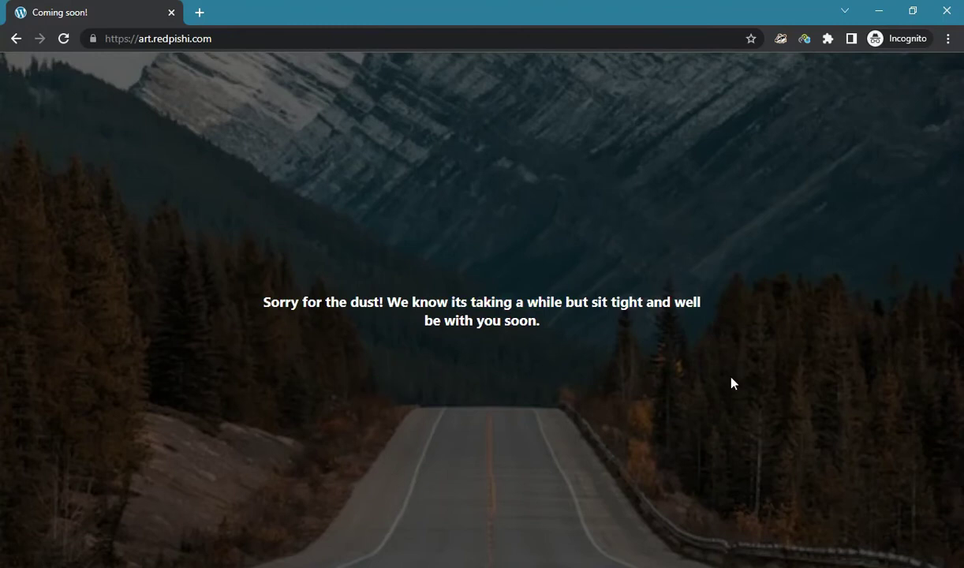
click(877, 11)
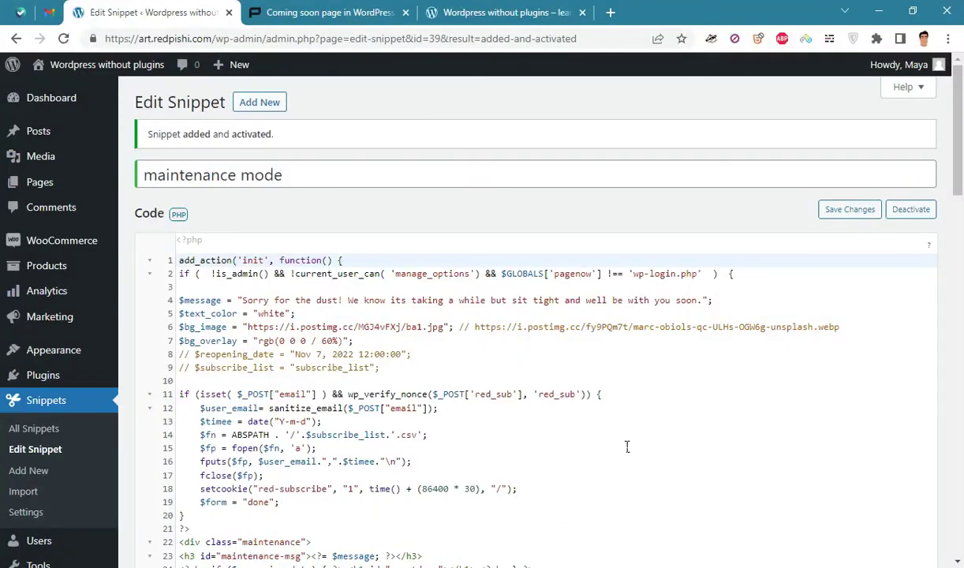
Zoom to 150% and replace the line-4 $message text with 'Coming soon'.
key(ctrl+plus)
key(ctrl+plus)
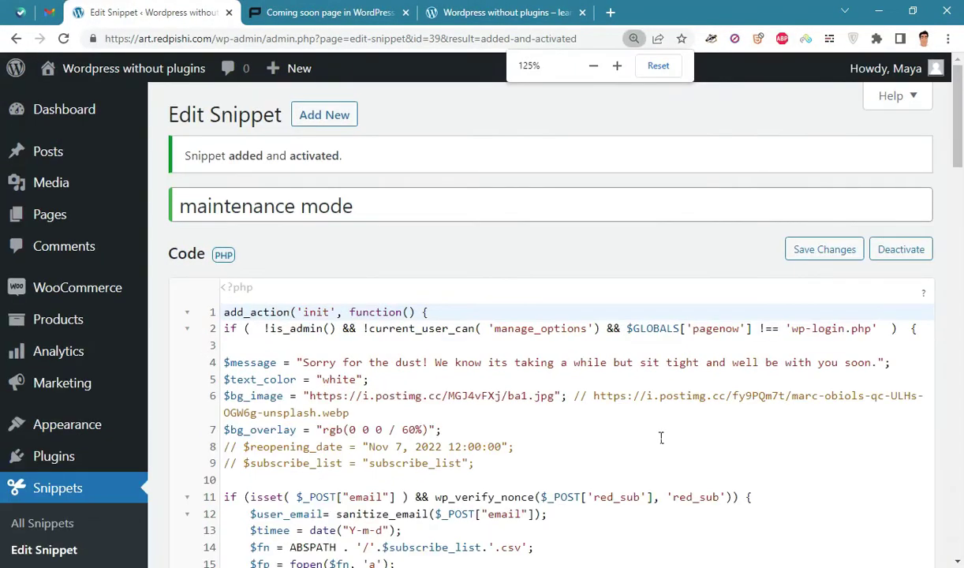
key(ctrl+plus)
scroll(552, 315, down, 2)
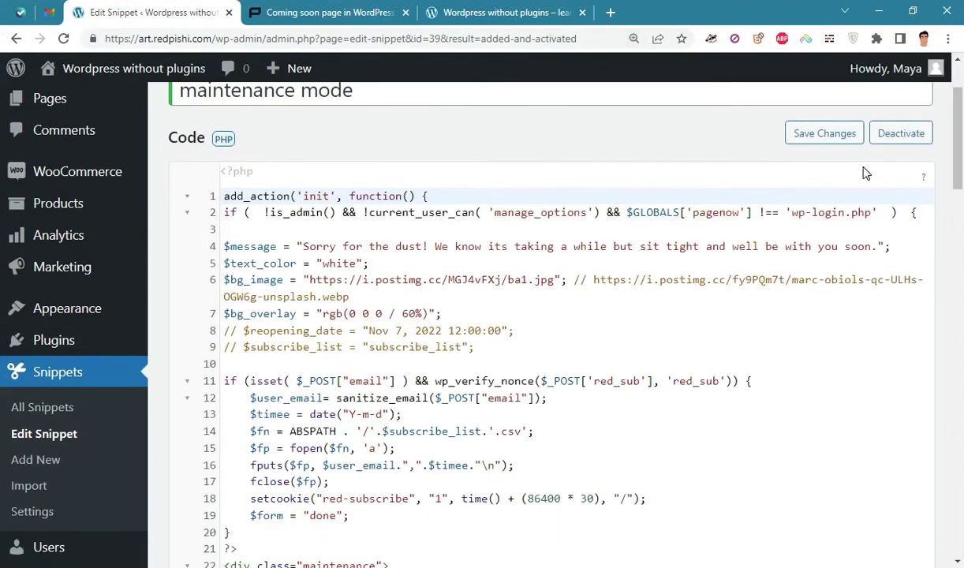
key(ctrl+plus)
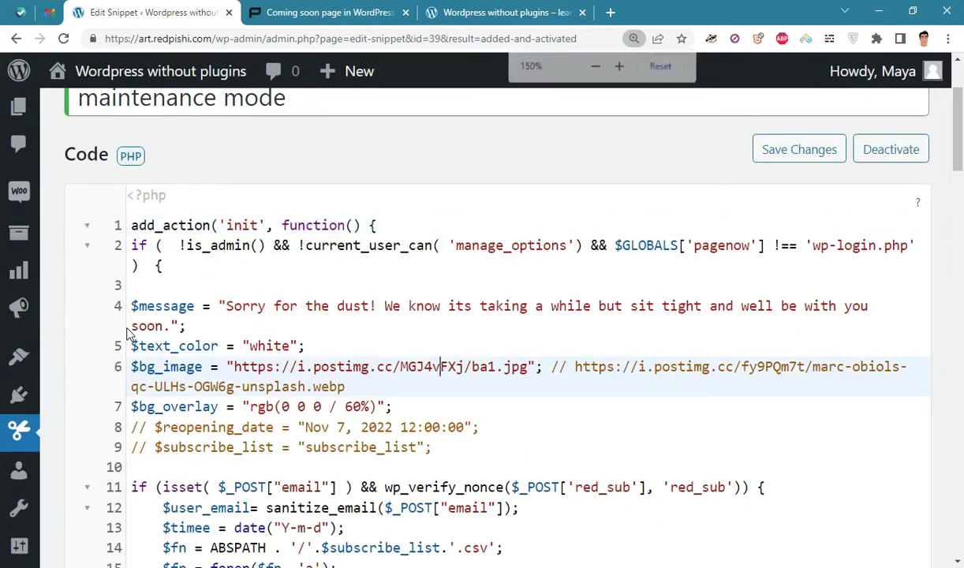
click(224, 307)
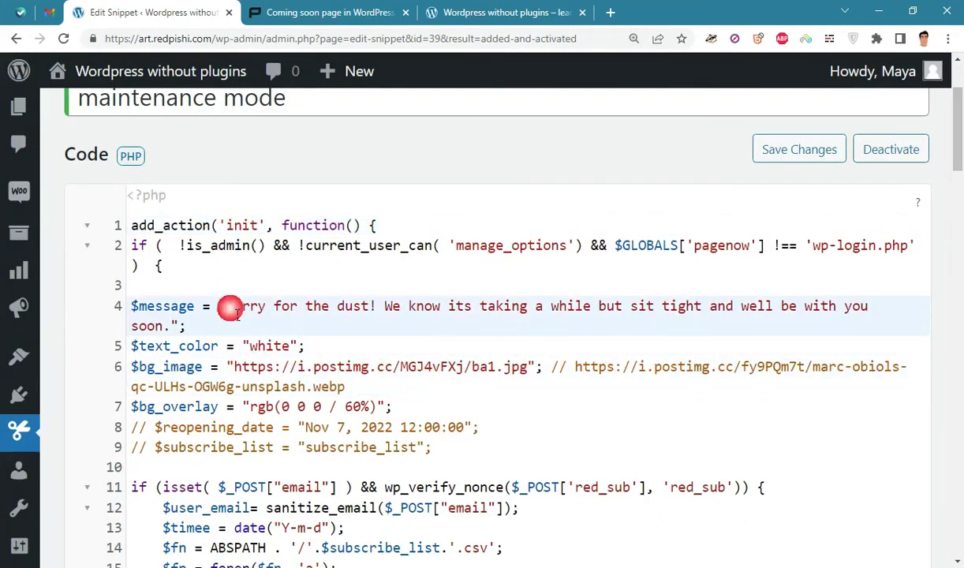
drag(226, 307, 172, 327)
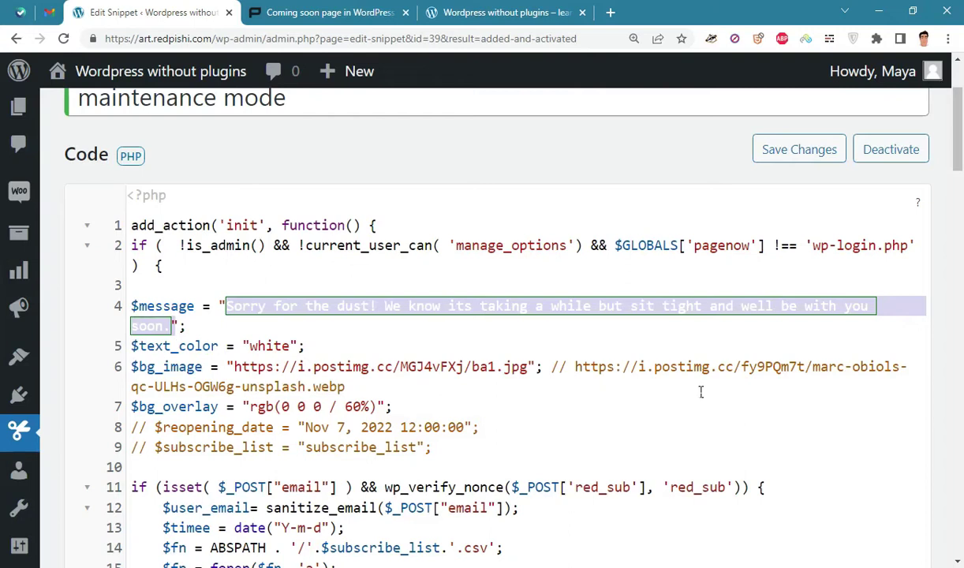
text(Comin)
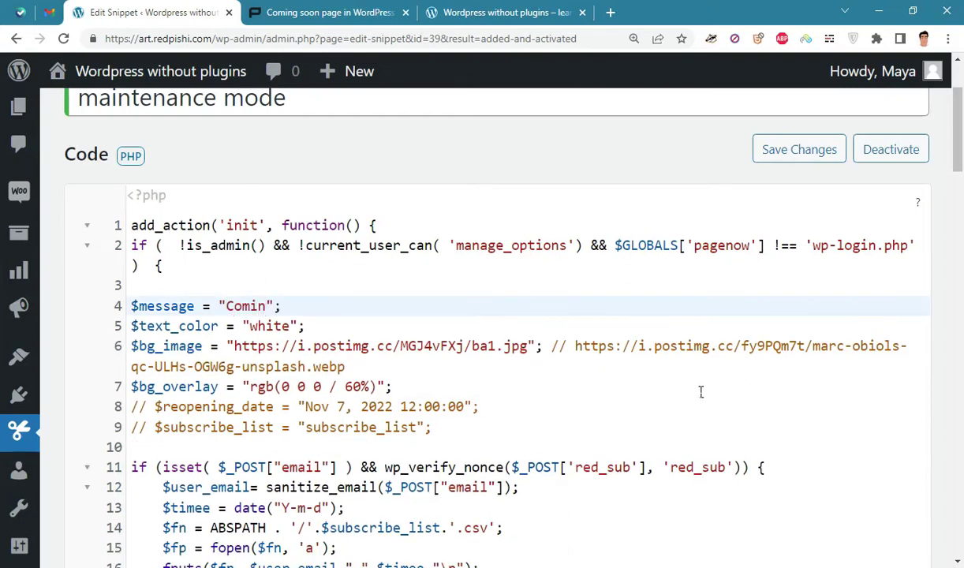
text(g soon)
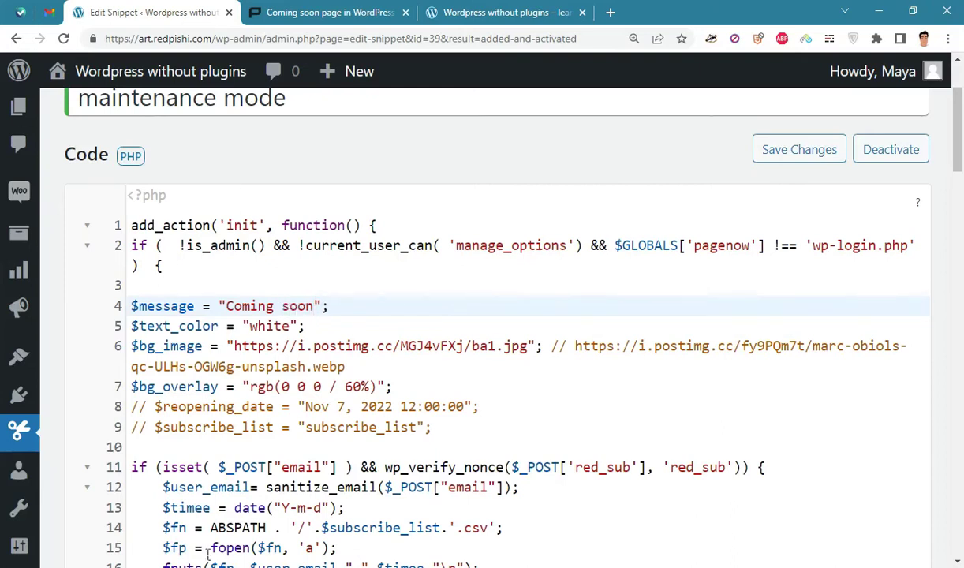
Cut the commented-out second unsplash image URL from the snippet.
double_click(254, 335)
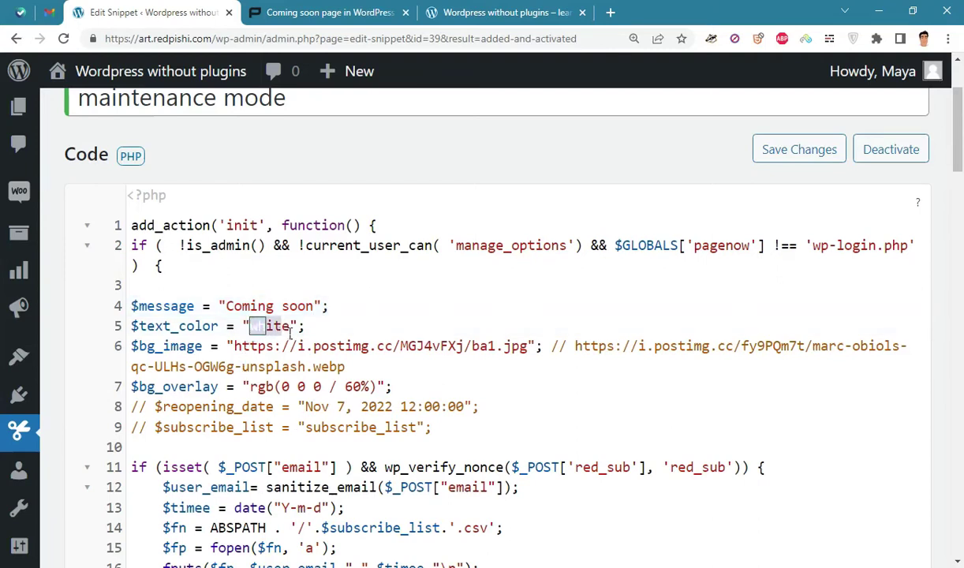
click(329, 365)
drag(237, 349, 489, 350)
click(479, 370)
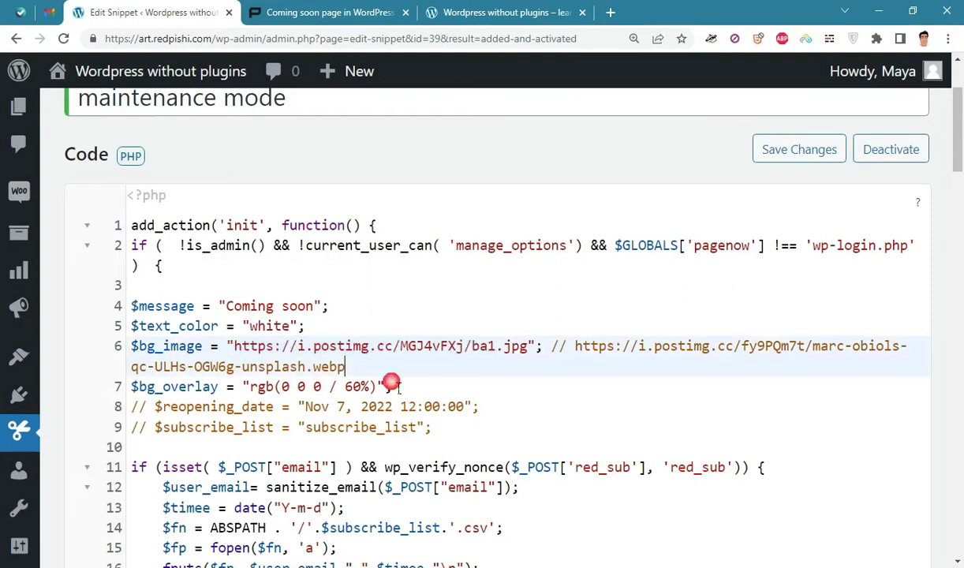
drag(368, 374, 585, 354)
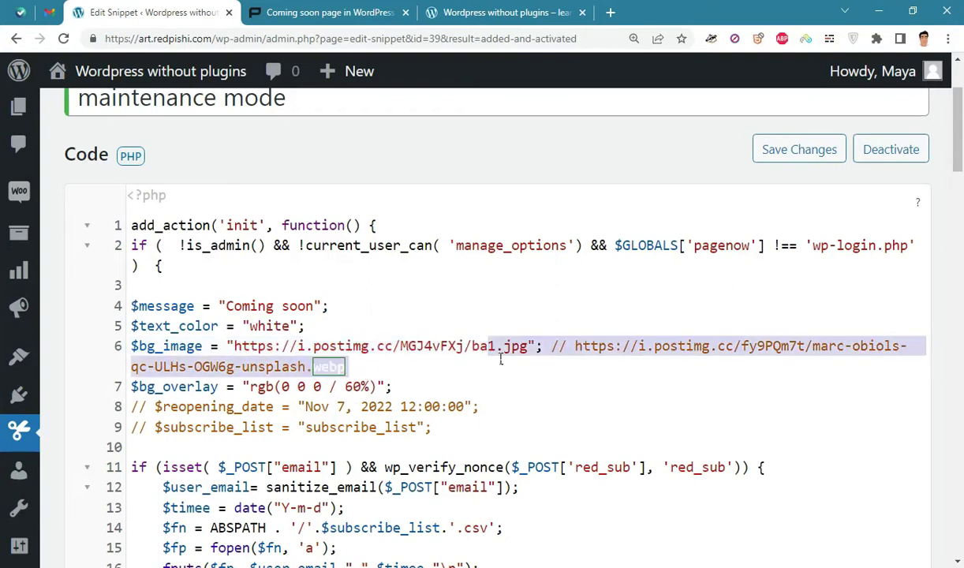
right_click(584, 354)
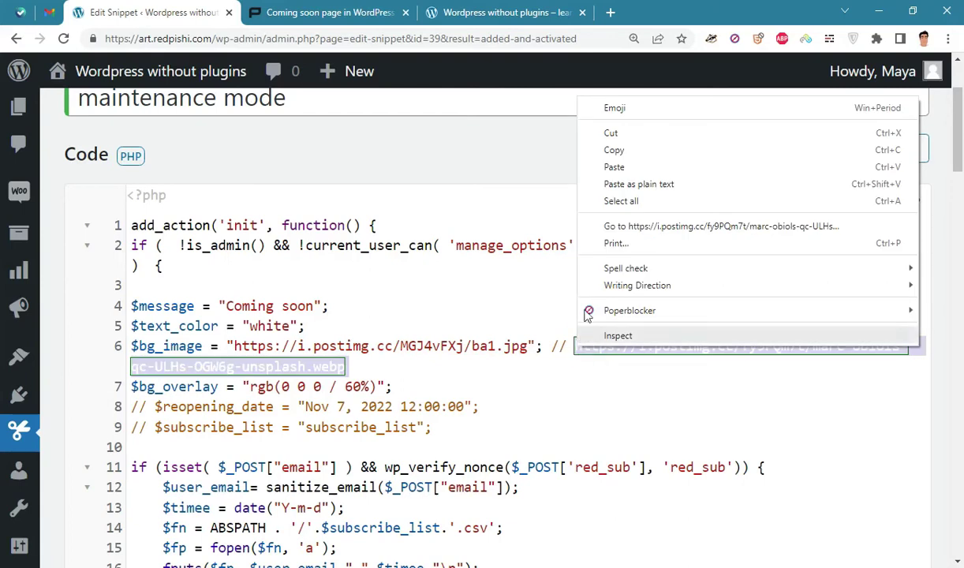
click(616, 129)
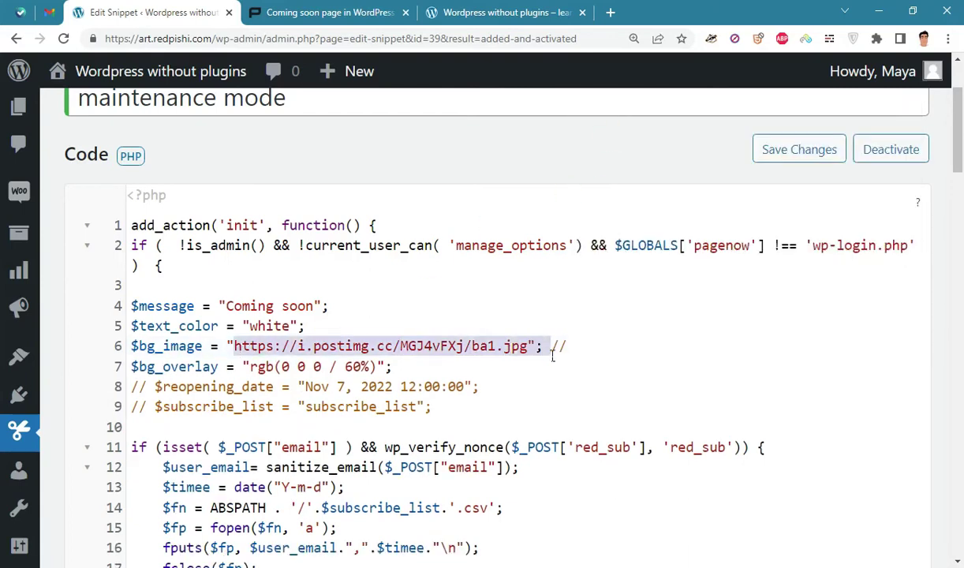
Paste that URL over the old background image URL on line 6.
drag(235, 347, 527, 348)
right_click(503, 350)
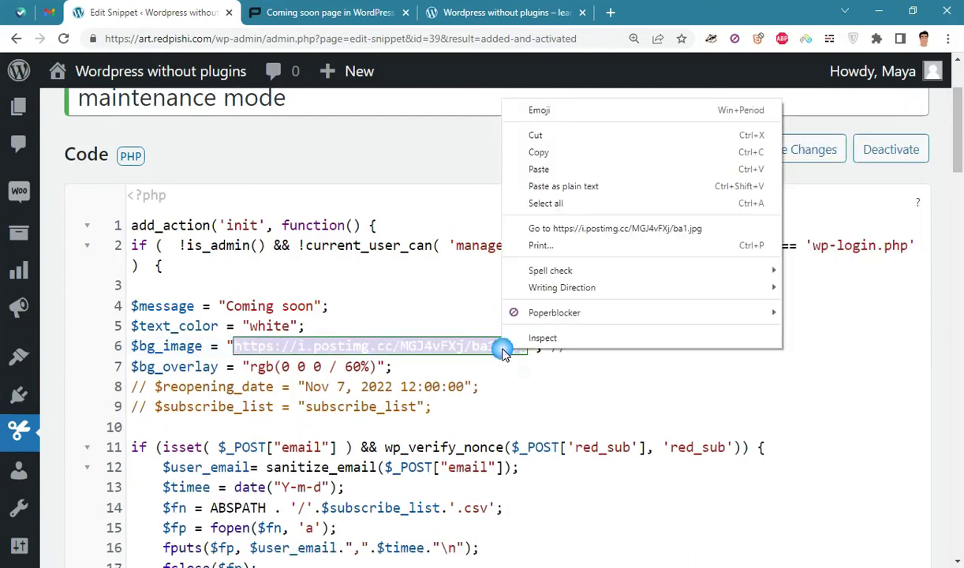
click(539, 169)
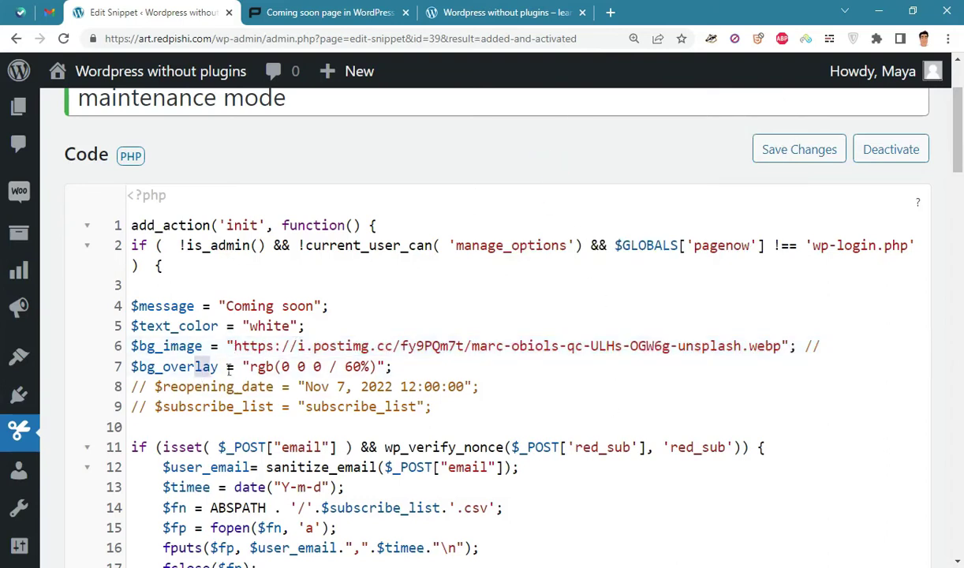
click(352, 366)
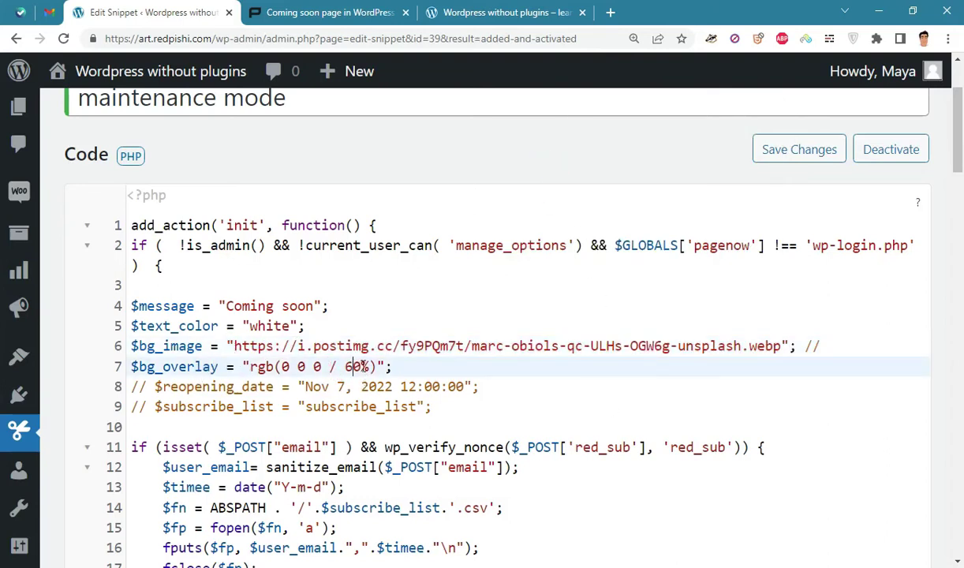
drag(384, 367, 258, 366)
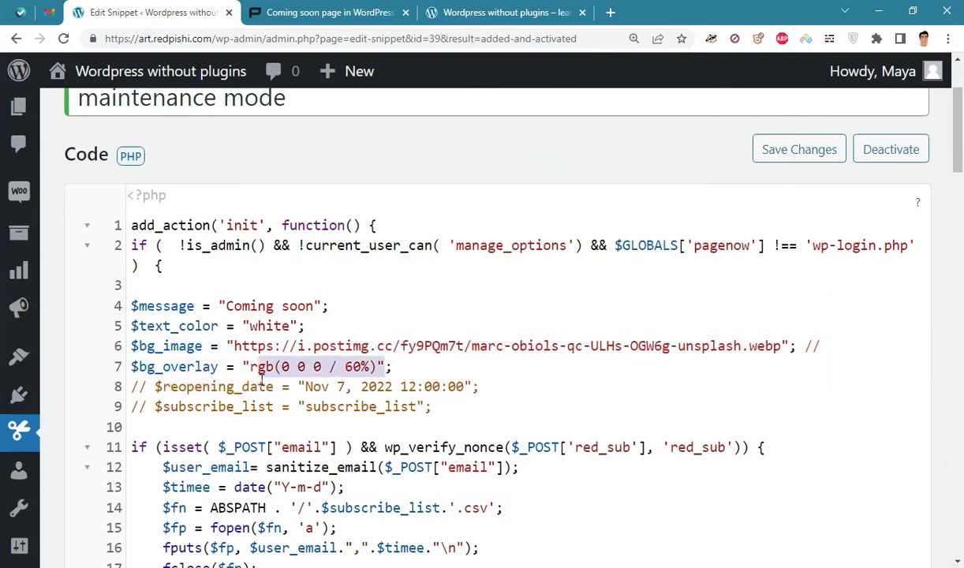
click(402, 430)
Save the snippet and reload the incognito page, showing 'Coming soon' over a snowy pine forest.
click(797, 151)
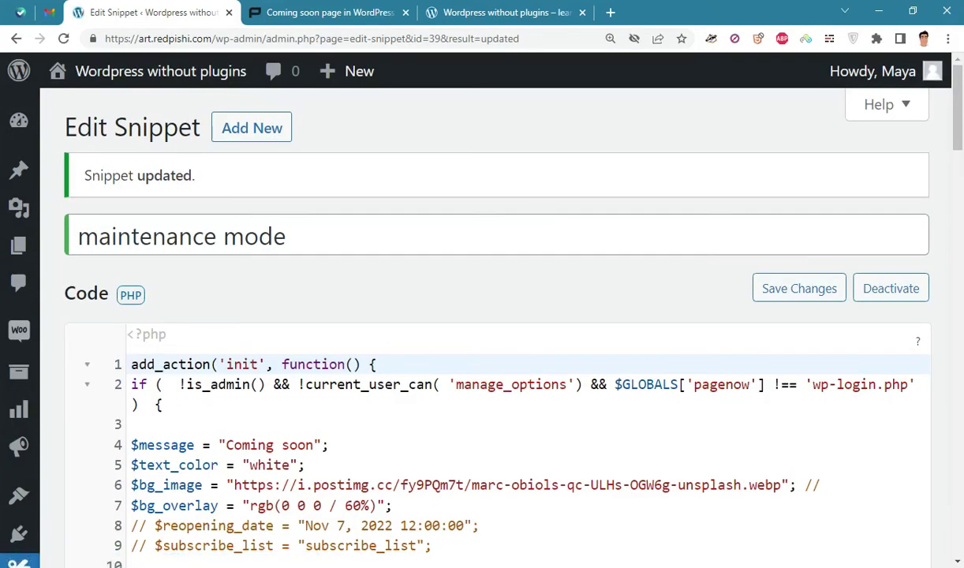
click(96, 230)
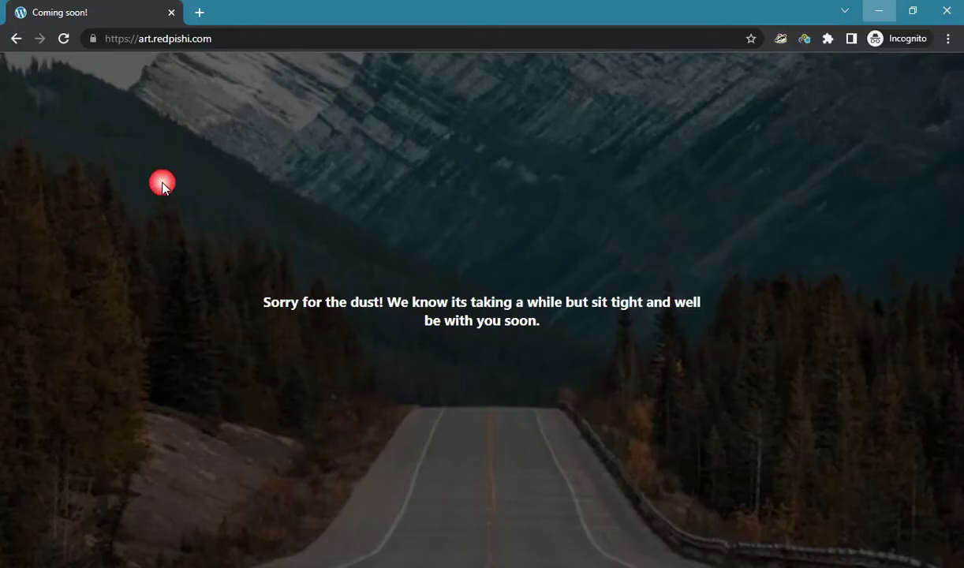
click(62, 41)
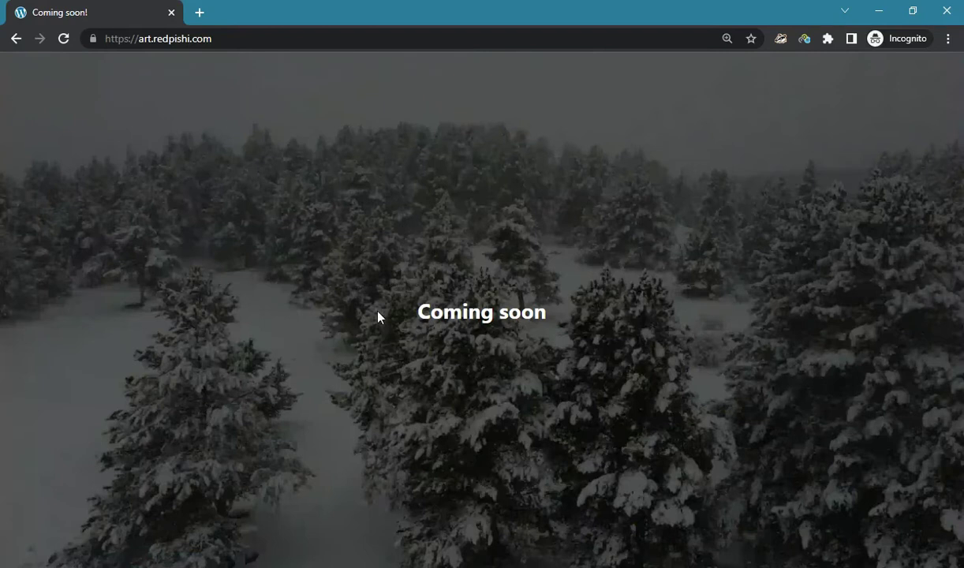
drag(379, 318, 624, 344)
click(765, 219)
click(878, 11)
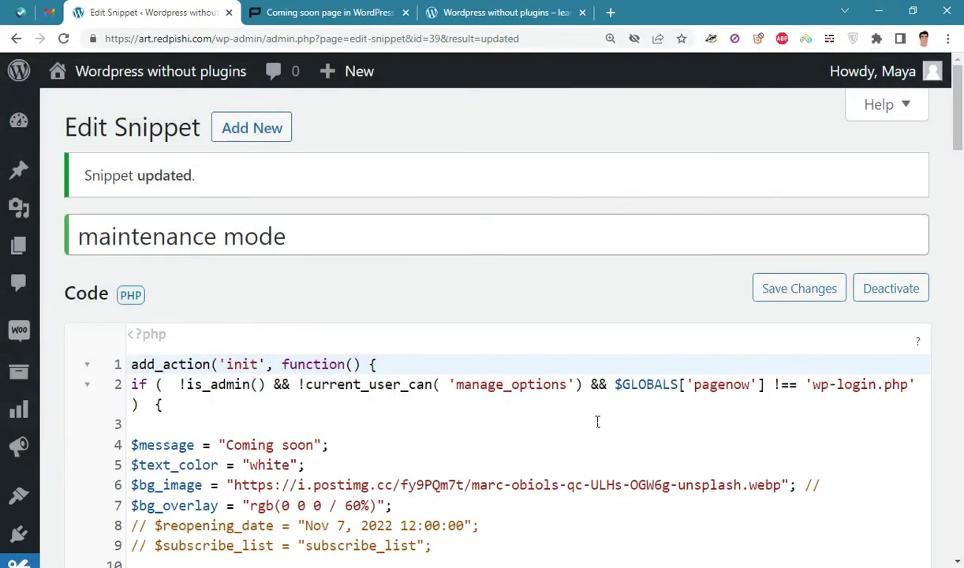
Uncomment $reopening_date on line 8, change the day 7 to 1 (Nov 1, 2022), and save.
scroll(649, 213, down, 4)
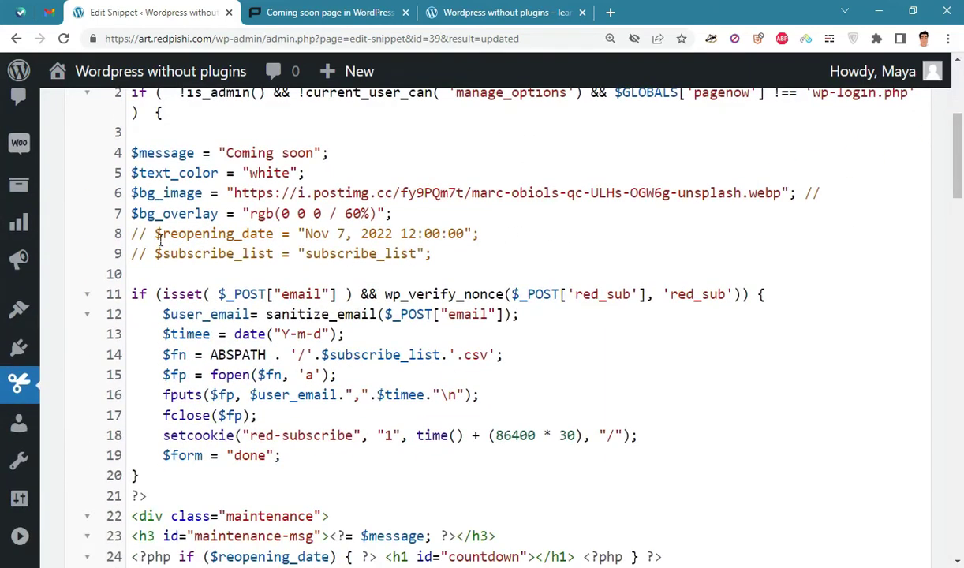
drag(154, 235, 131, 235)
key(BackSpace)
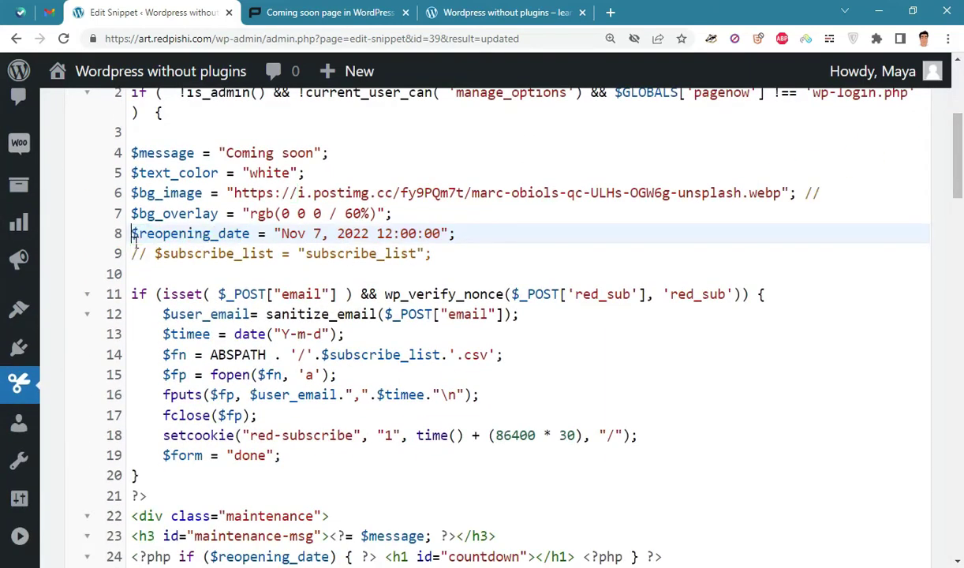
drag(250, 233, 155, 253)
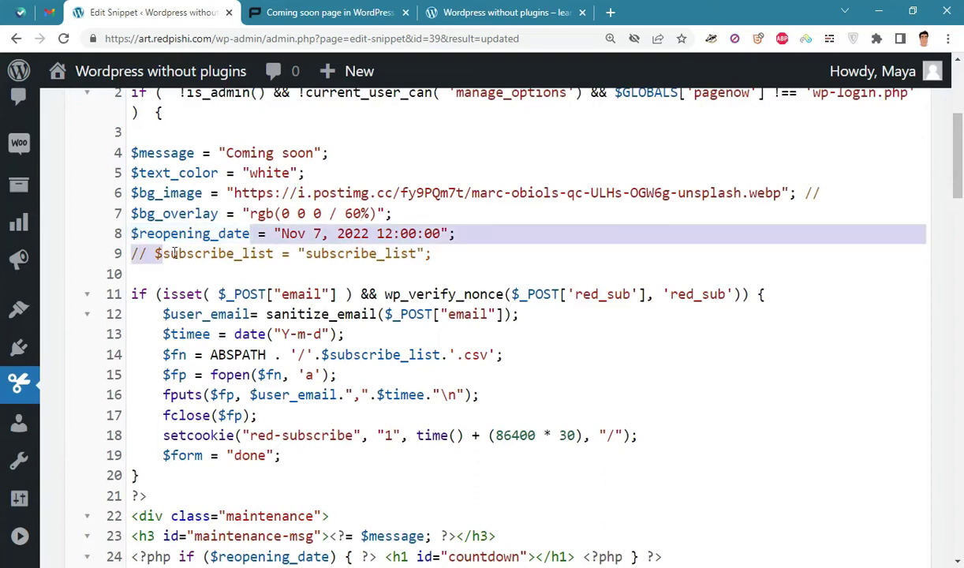
click(379, 234)
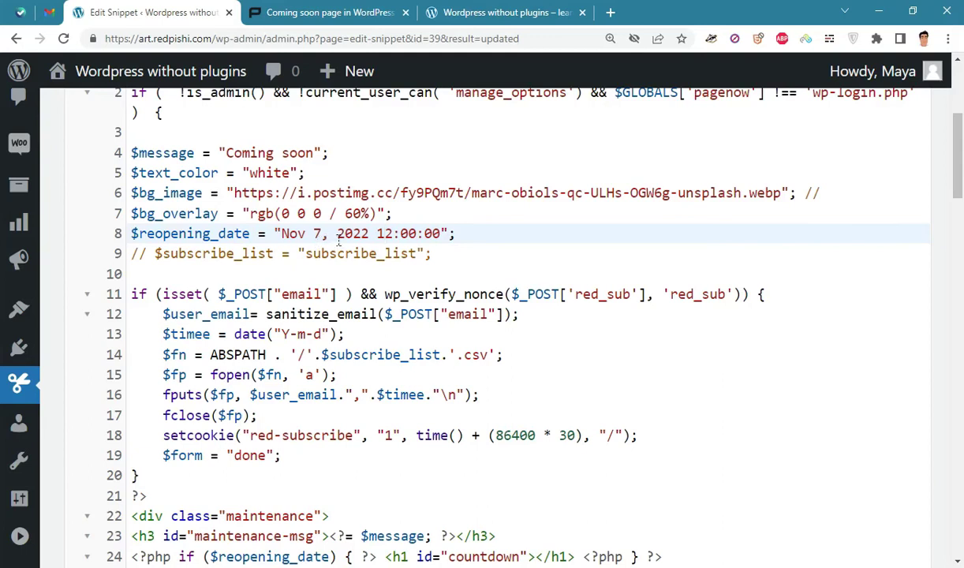
double_click(317, 233)
text(1)
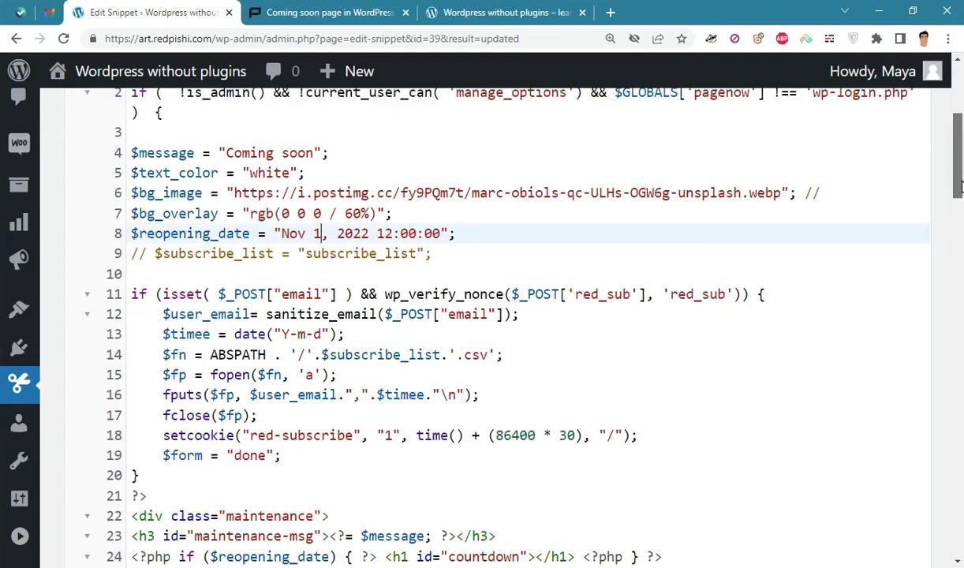
scroll(947, 221, up, 4)
click(815, 288)
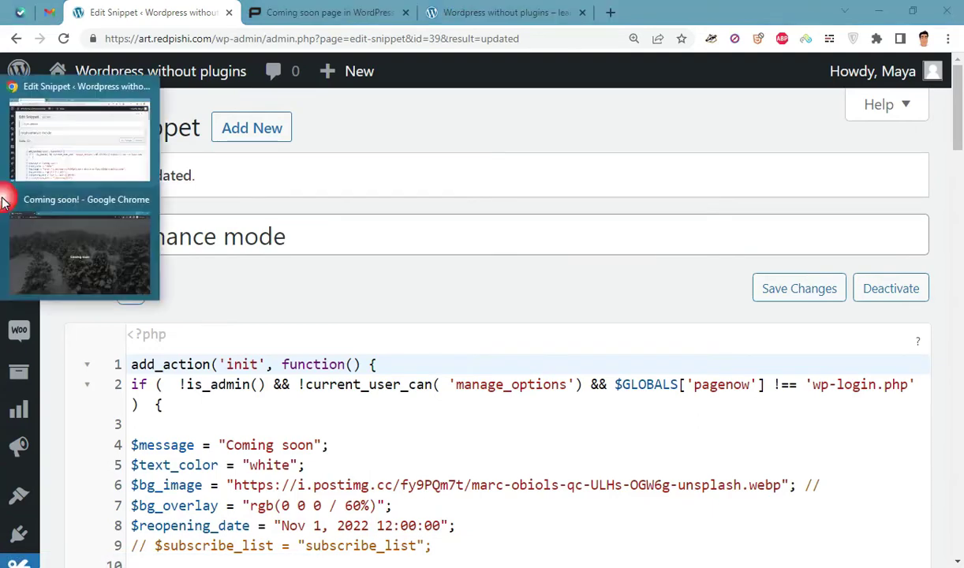
click(87, 233)
click(62, 39)
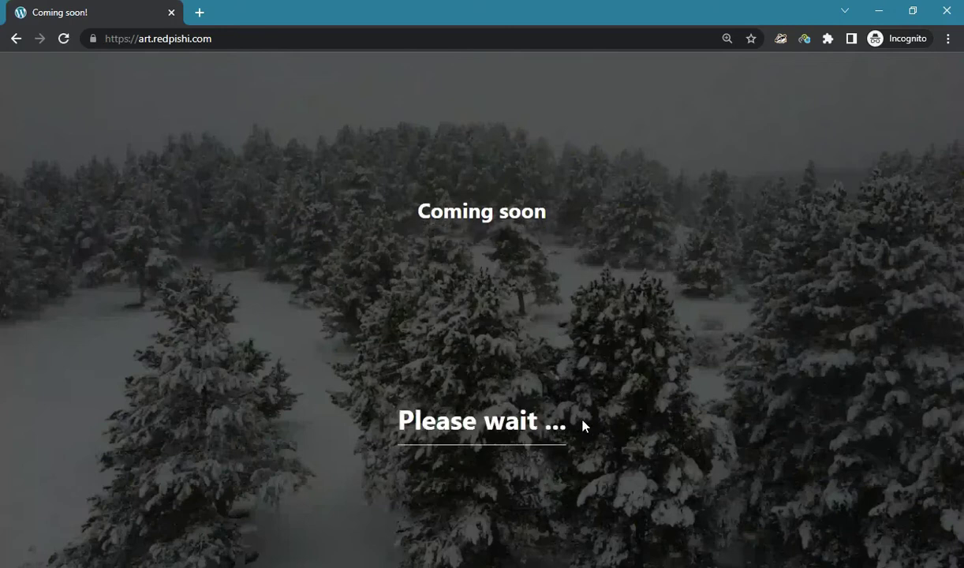
drag(582, 426, 393, 436)
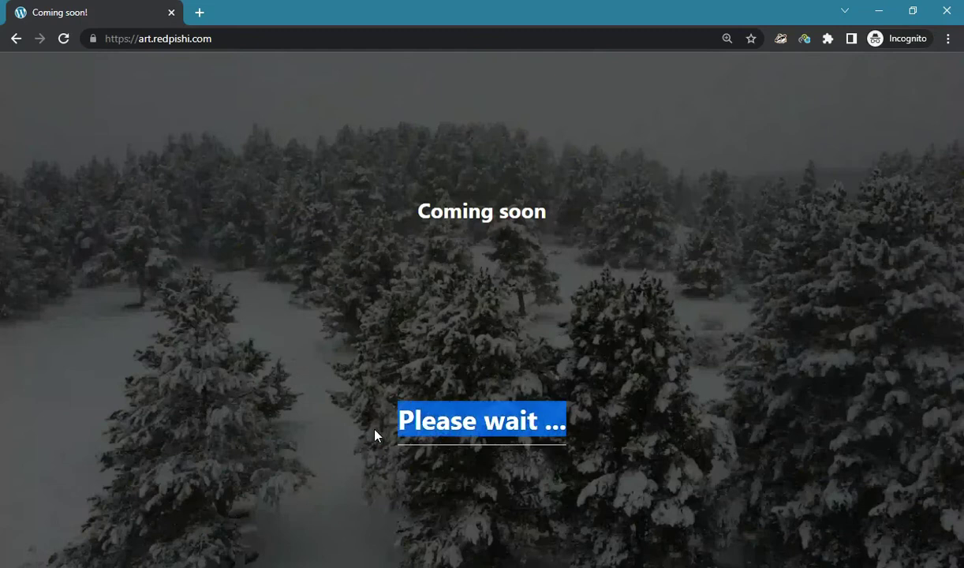
Change the reopening date on line 8 from Nov 1 to Nov 20, 2022.
click(878, 11)
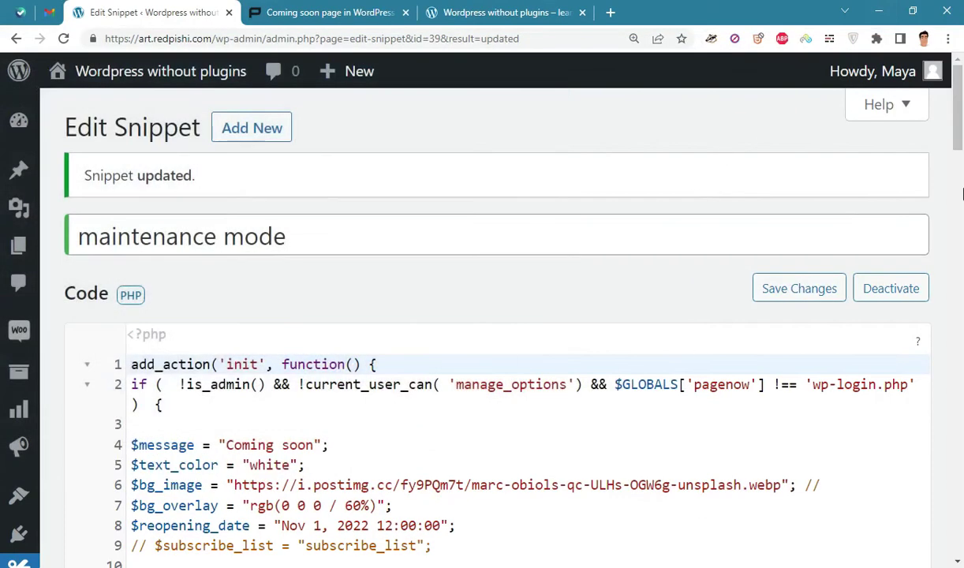
scroll(961, 134, down, 1)
drag(961, 135, 961, 162)
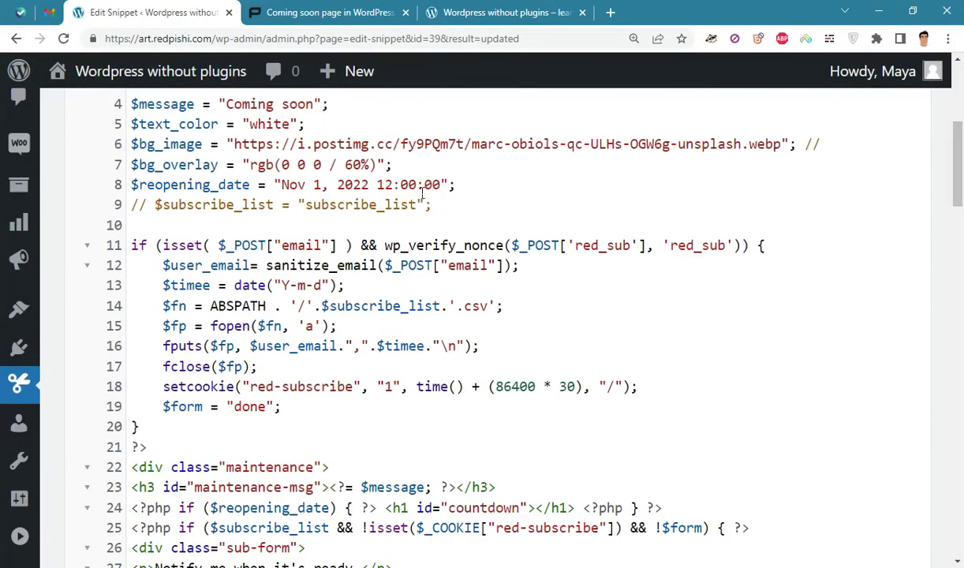
click(357, 187)
click(316, 187)
double_click(320, 187)
text(20)
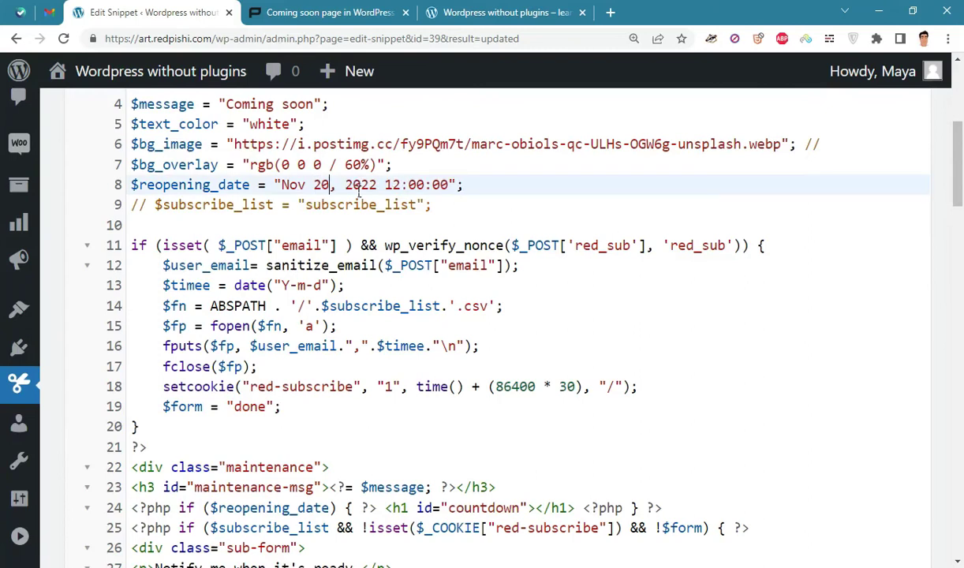
Save the snippet and bring up the live coming-soon page.
scroll(961, 162, up, 3)
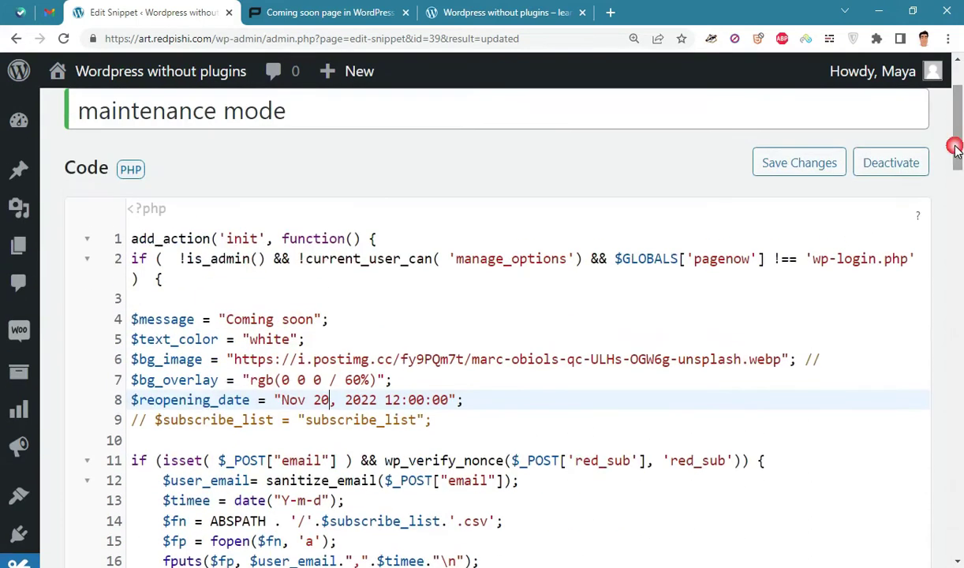
click(799, 160)
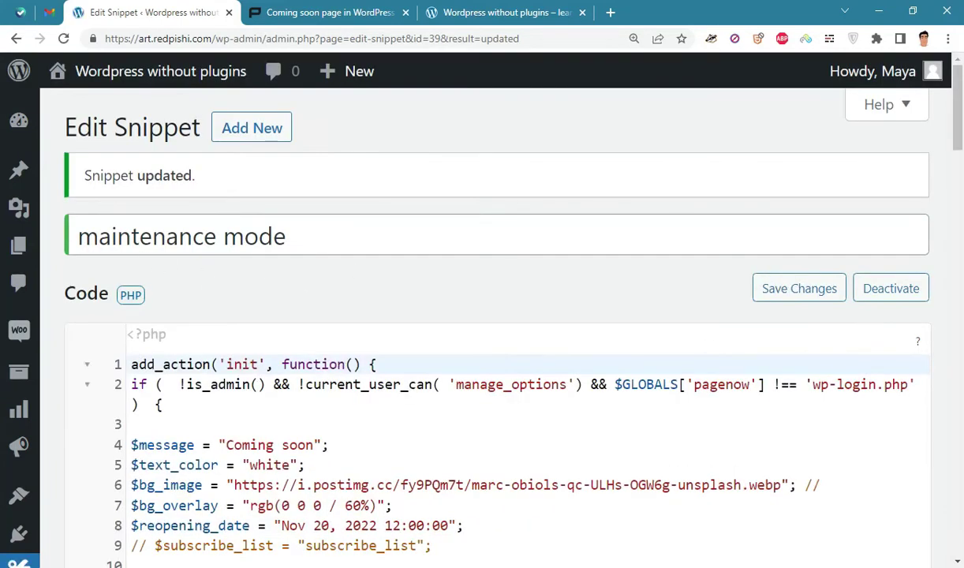
click(60, 254)
Reload the coming-soon page so the countdown shows about 14 days 17 hours.
click(268, 293)
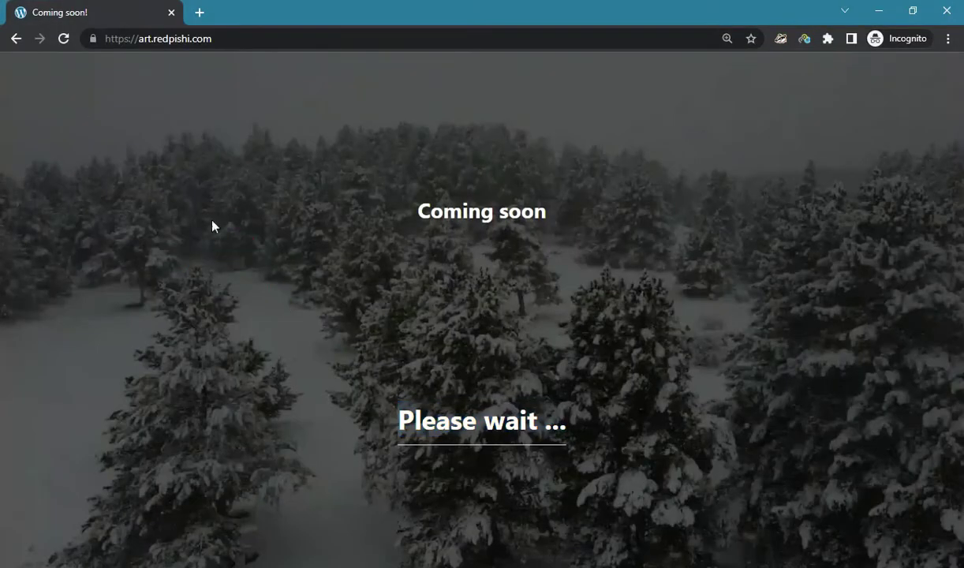
click(65, 39)
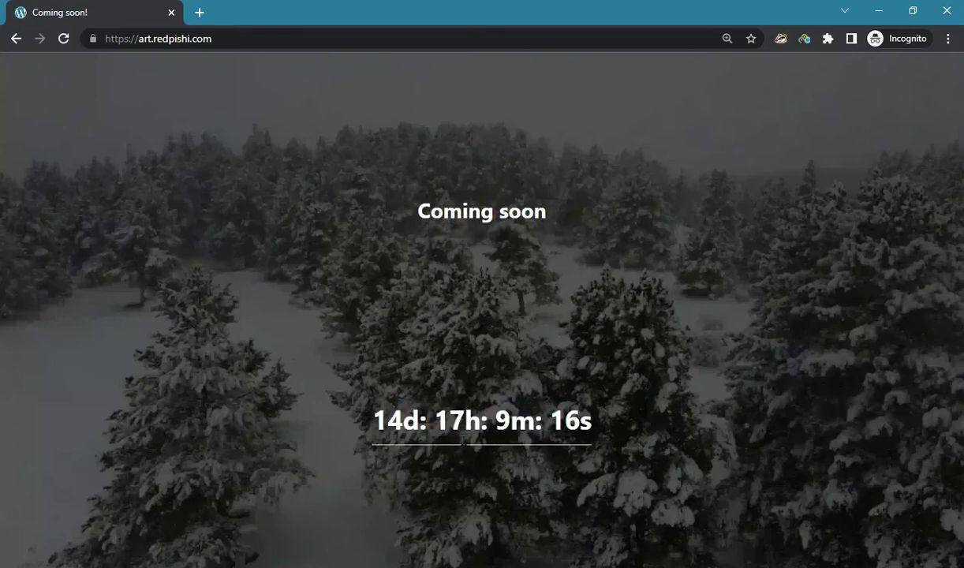
drag(362, 397, 667, 432)
click(883, 11)
Uncomment the $subscribe_list line and rename the list to list123.
scroll(893, 206, down, 3)
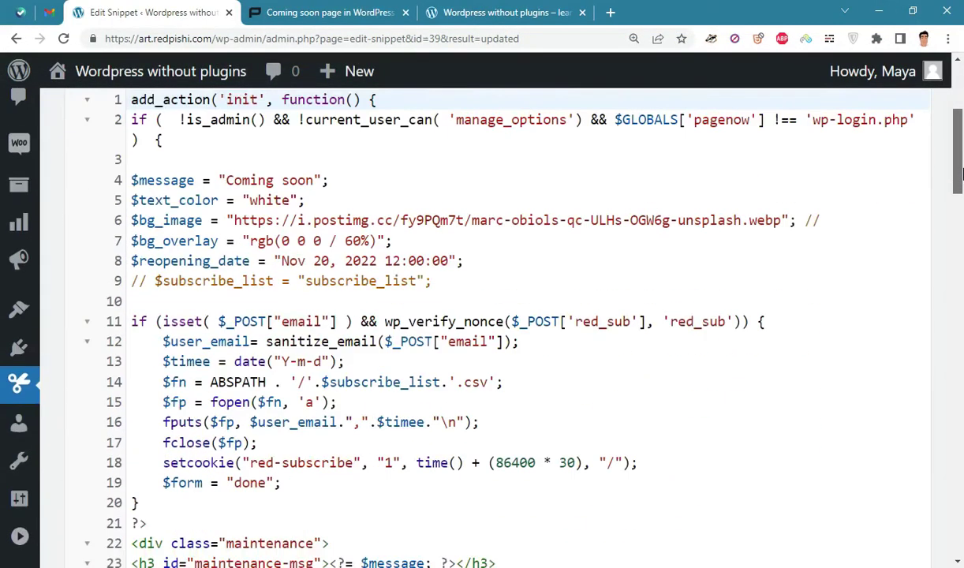
double_click(140, 284)
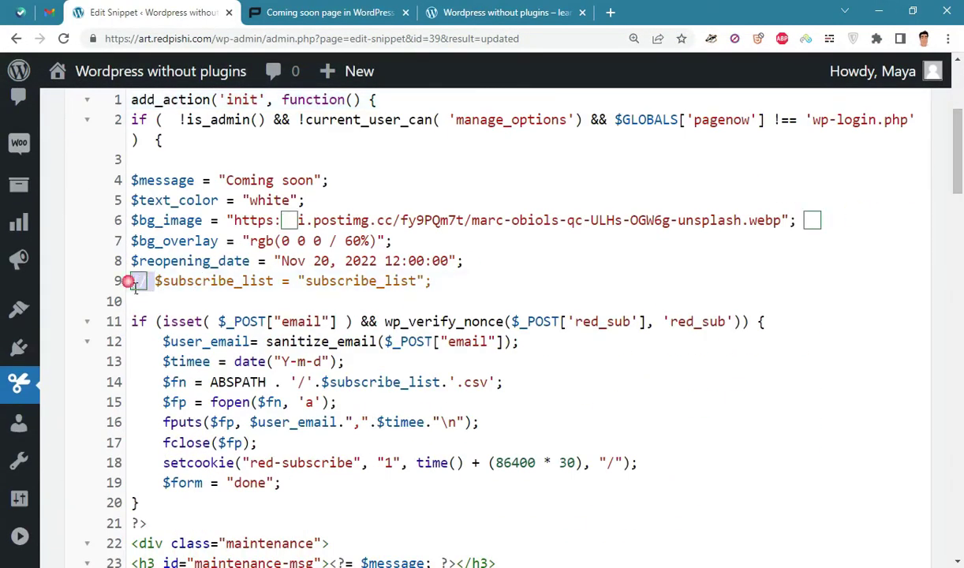
key(Delete)
key(Delete)
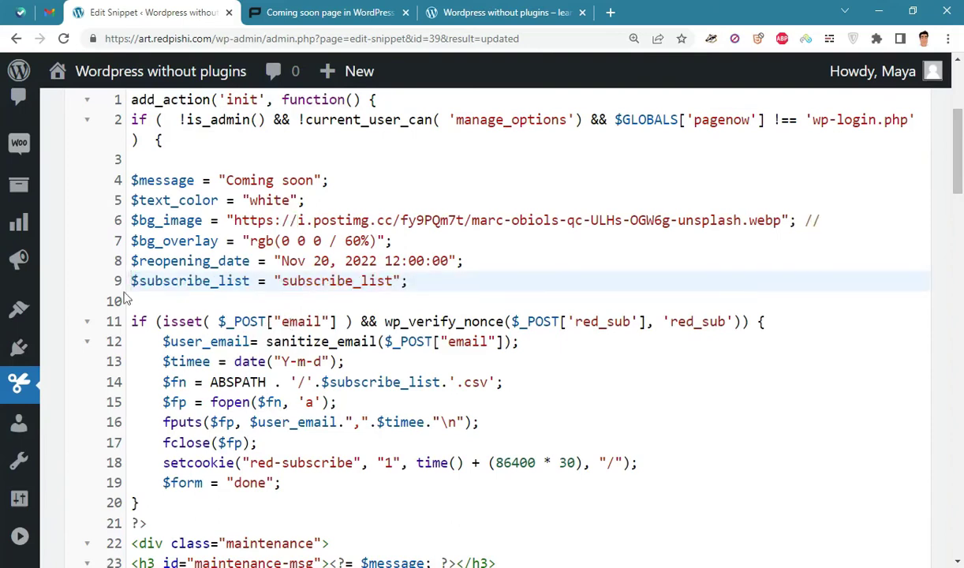
click(572, 347)
drag(282, 281, 399, 282)
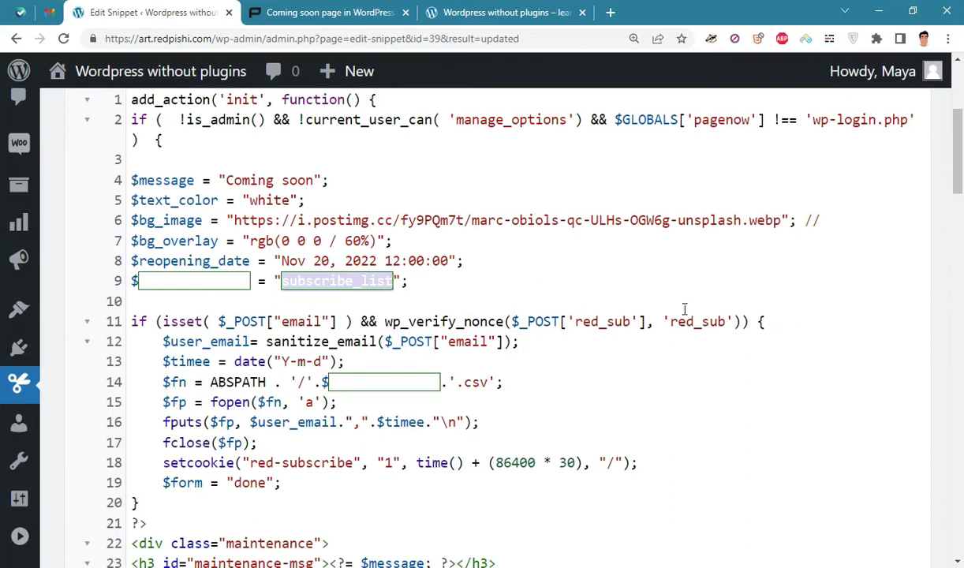
text(list123)
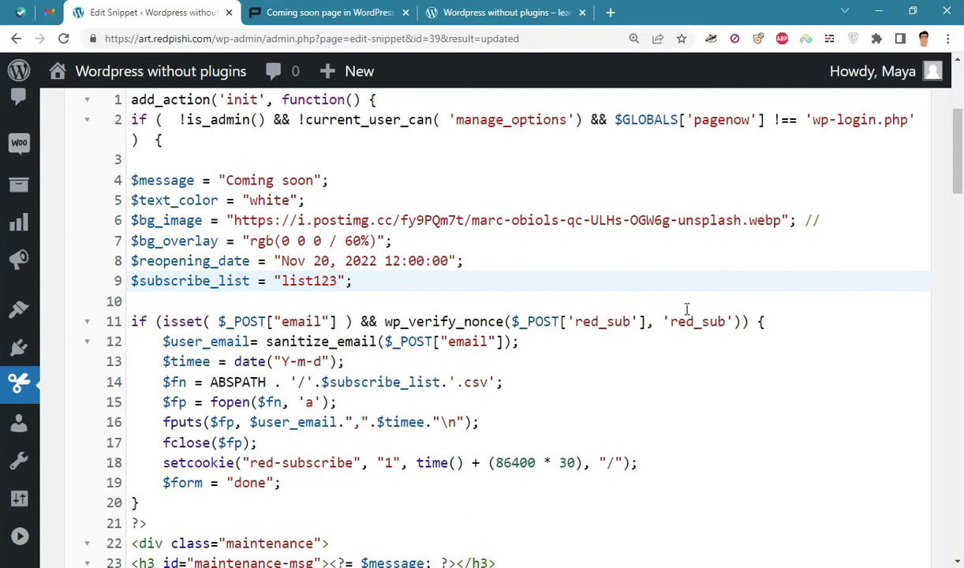
Save the updated snippet and return to the Coming soon page window.
drag(353, 282, 163, 284)
click(406, 318)
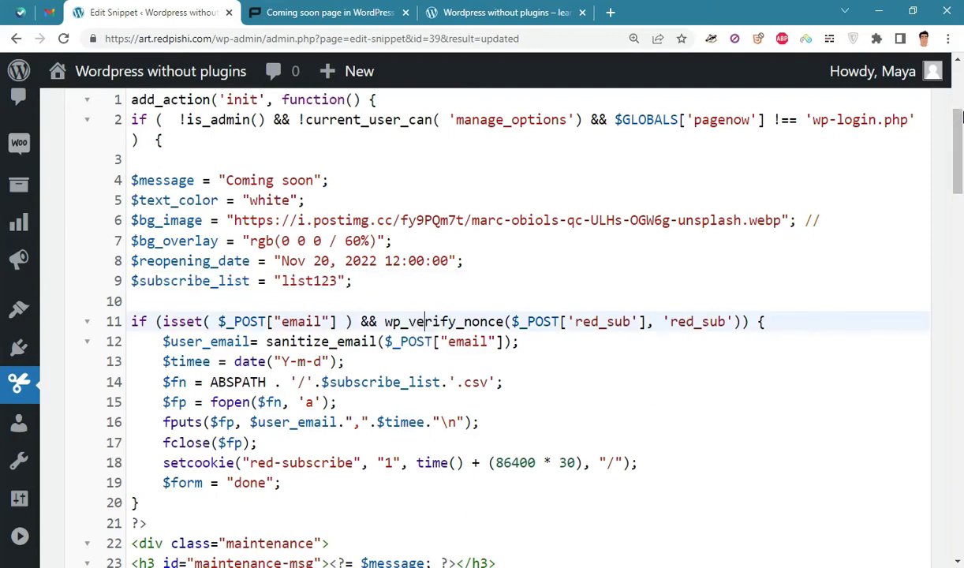
scroll(915, 157, up, 3)
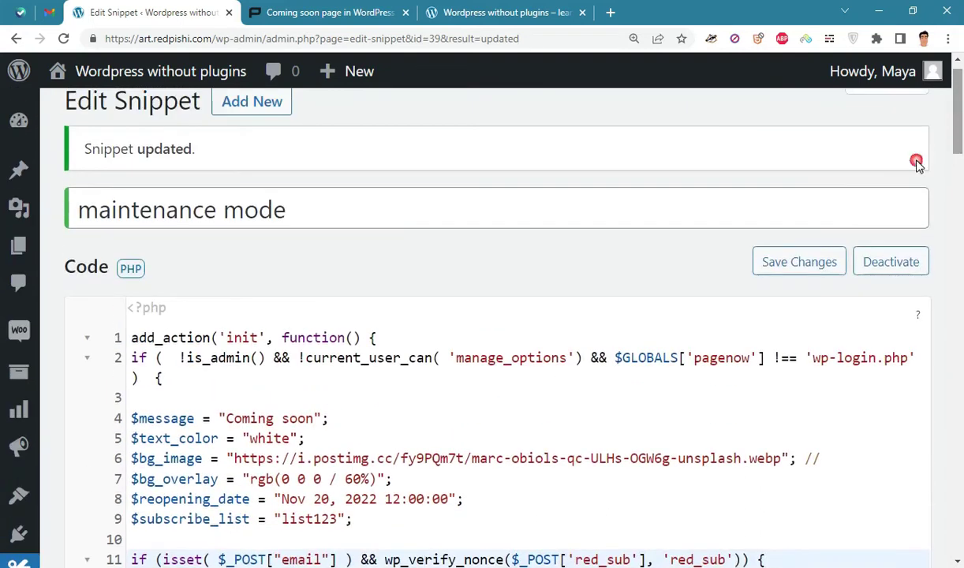
click(809, 259)
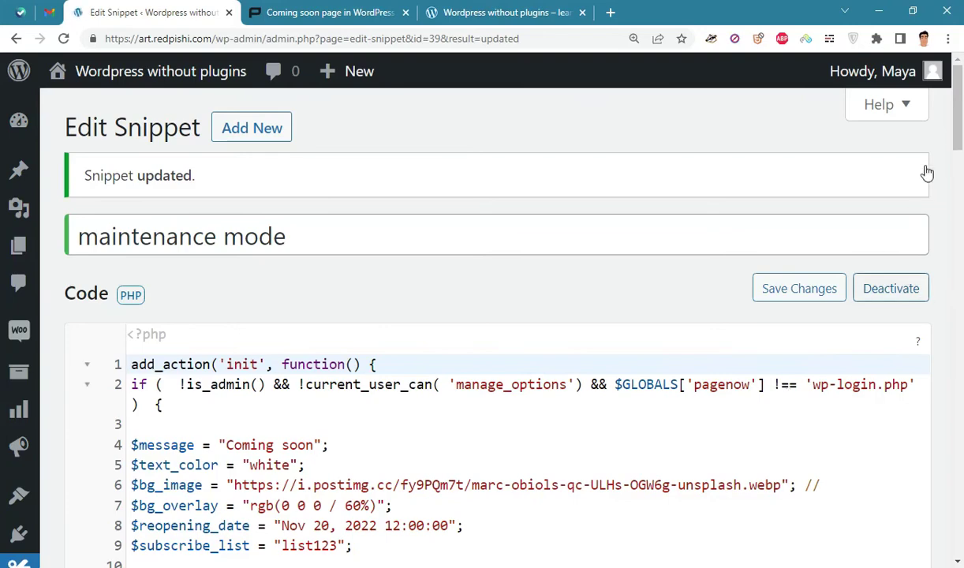
scroll(915, 119, down, 3)
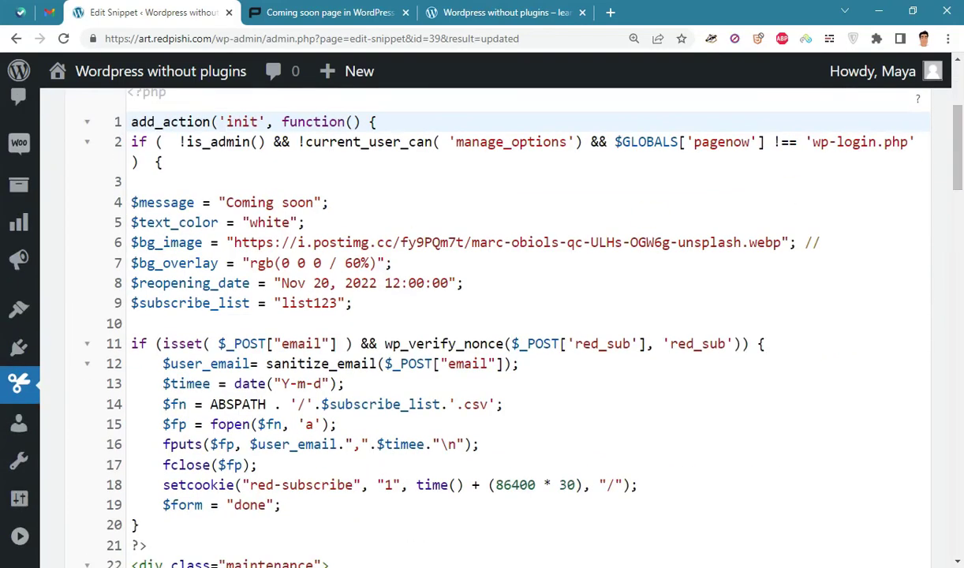
click(55, 223)
click(65, 38)
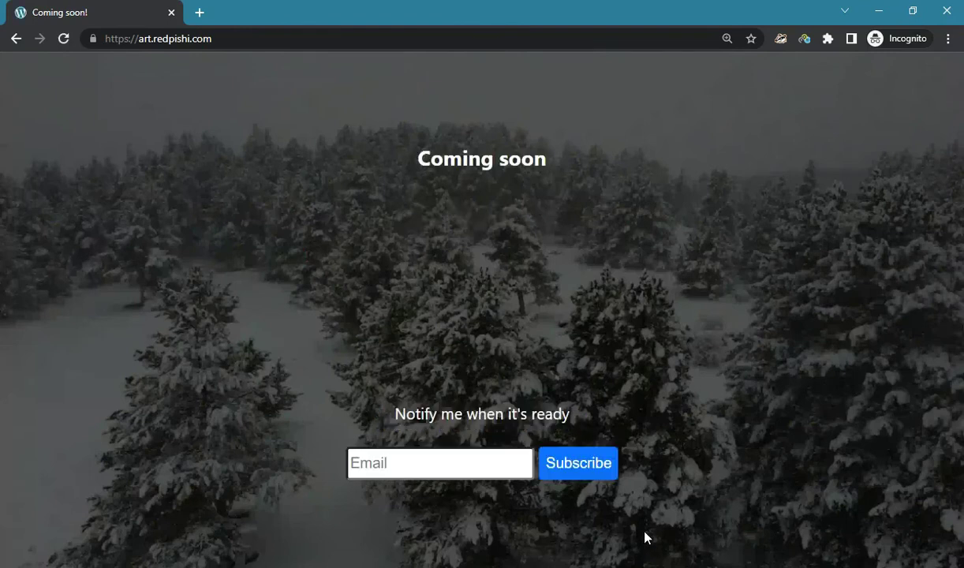
click(468, 471)
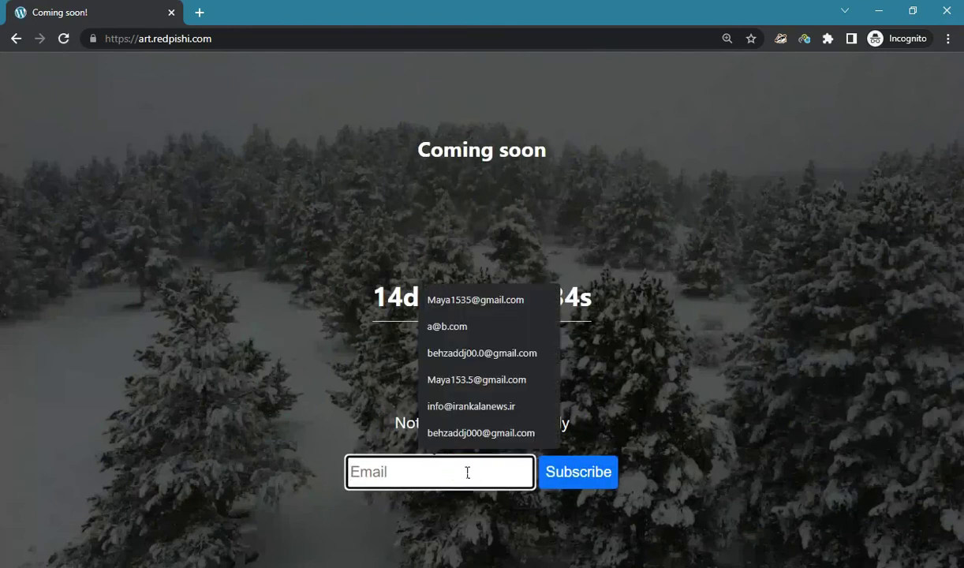
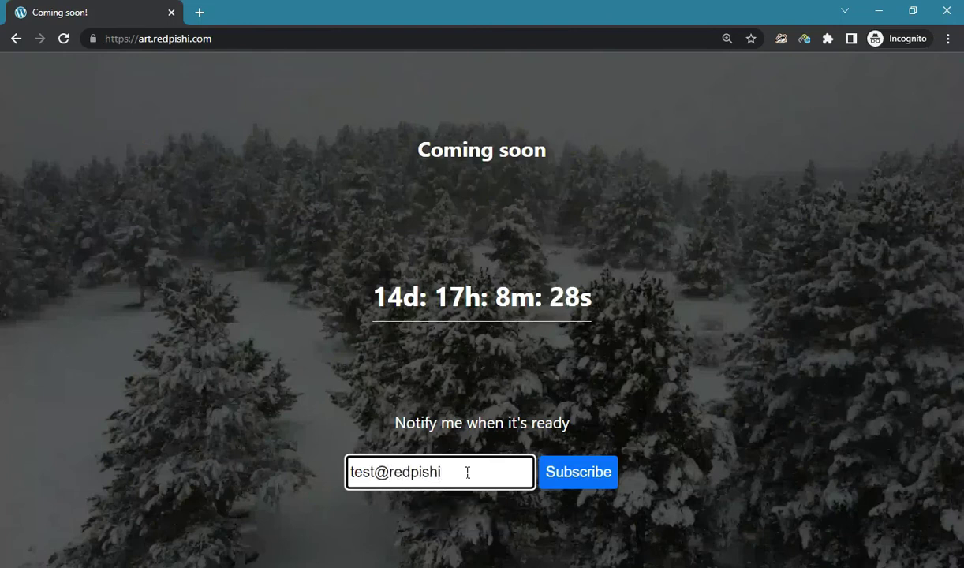
click(579, 476)
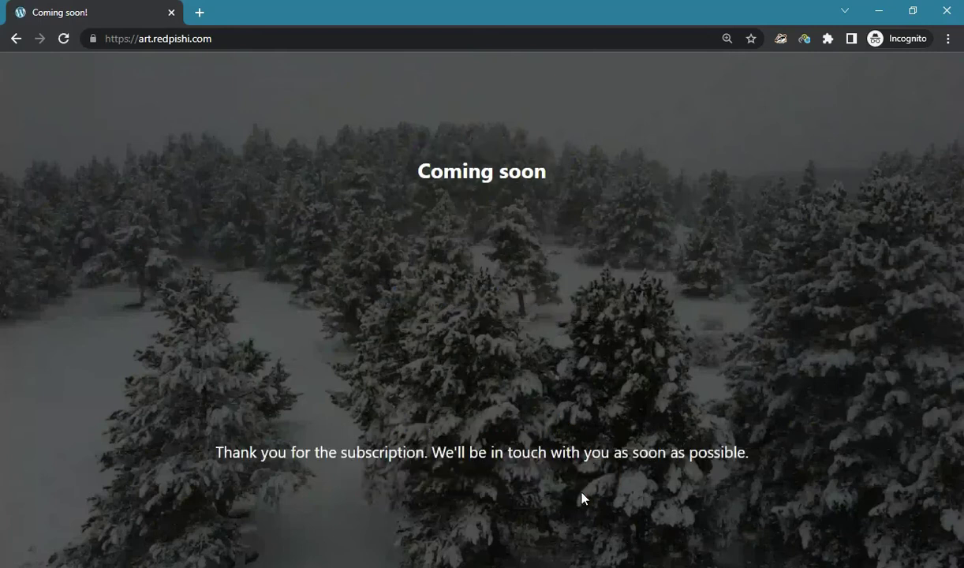
drag(300, 462, 636, 487)
click(637, 487)
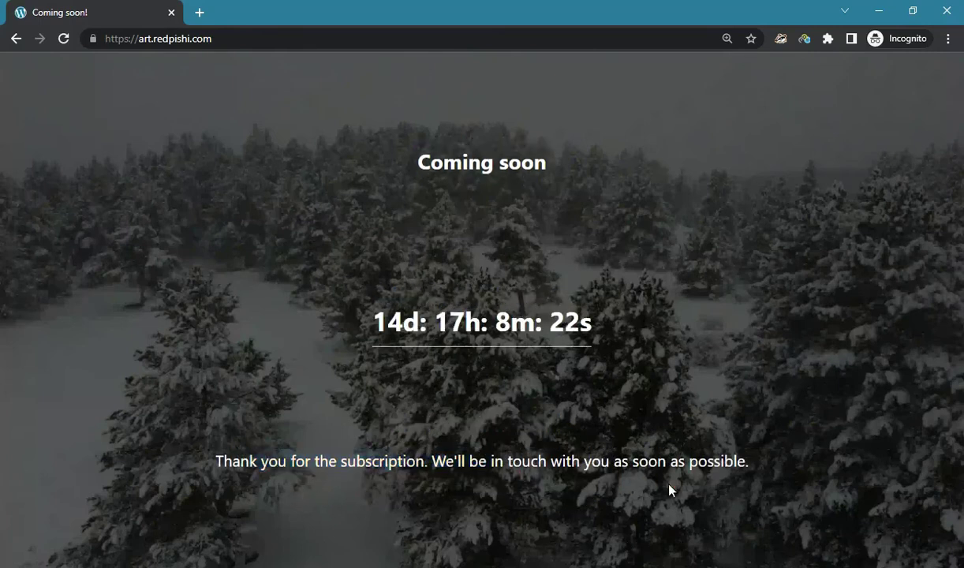
Download the subscriber file from art.redpishi.com/list123.csv in a new Chrome tab.
click(881, 10)
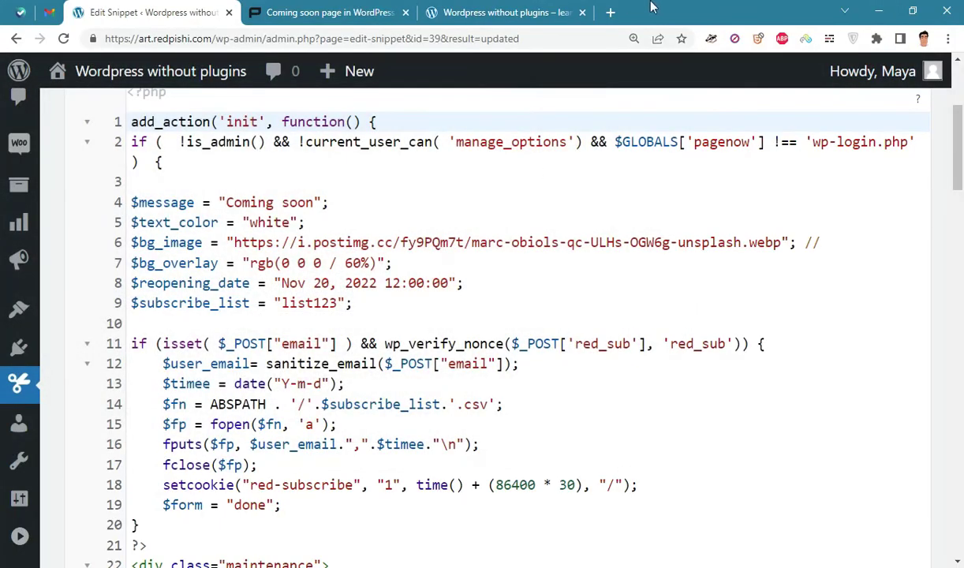
click(609, 12)
text(a)
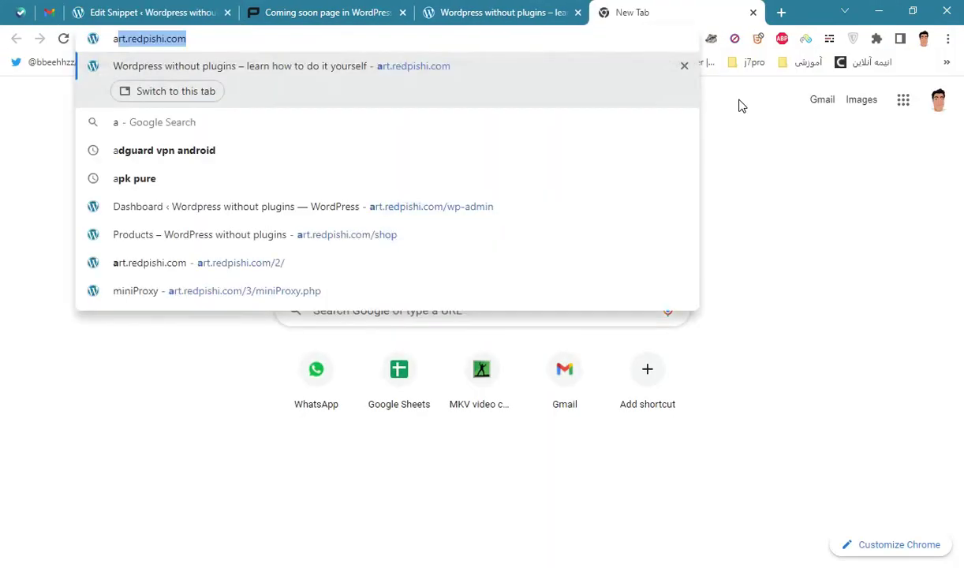
text(rt.redpishi.com/)
key(BackSpace)
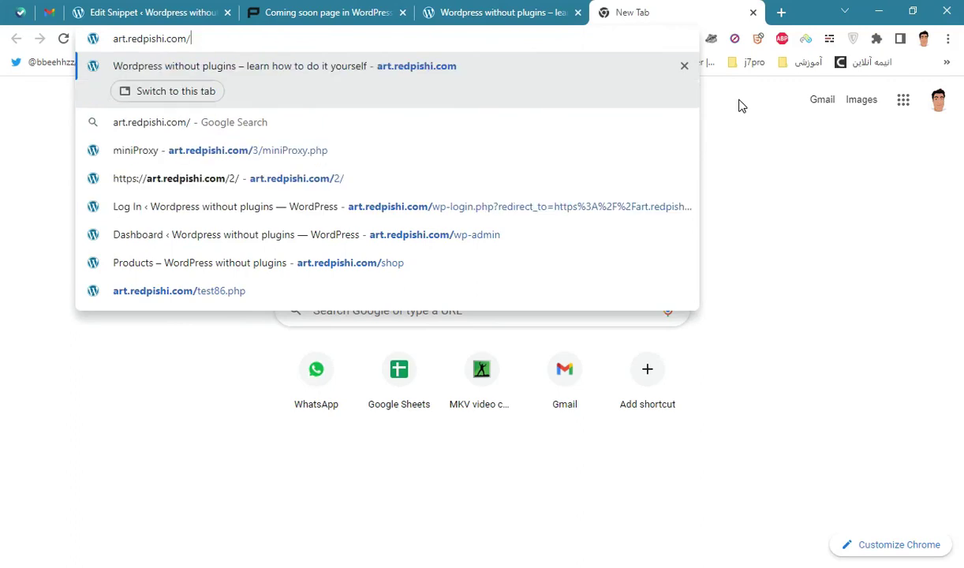
text(list)
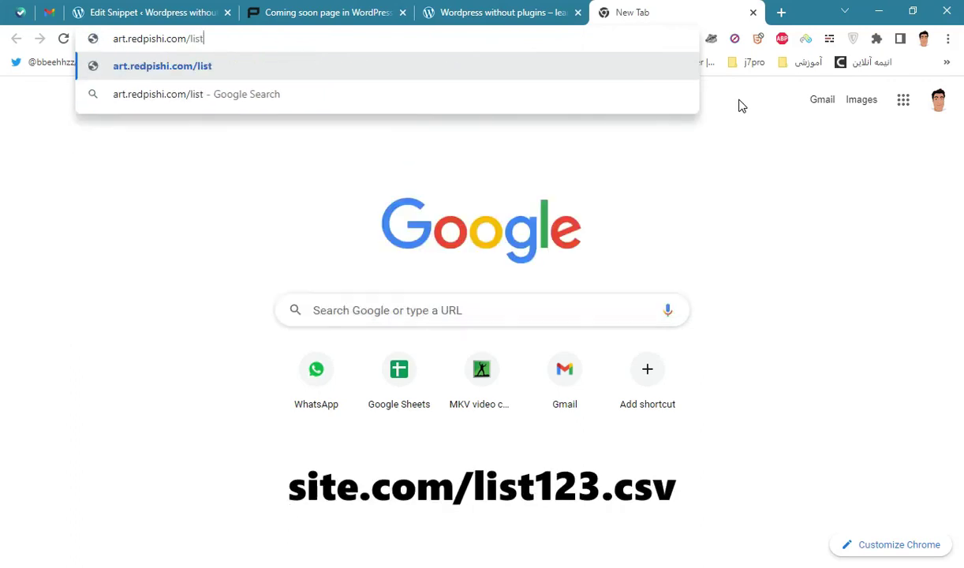
text(123.)
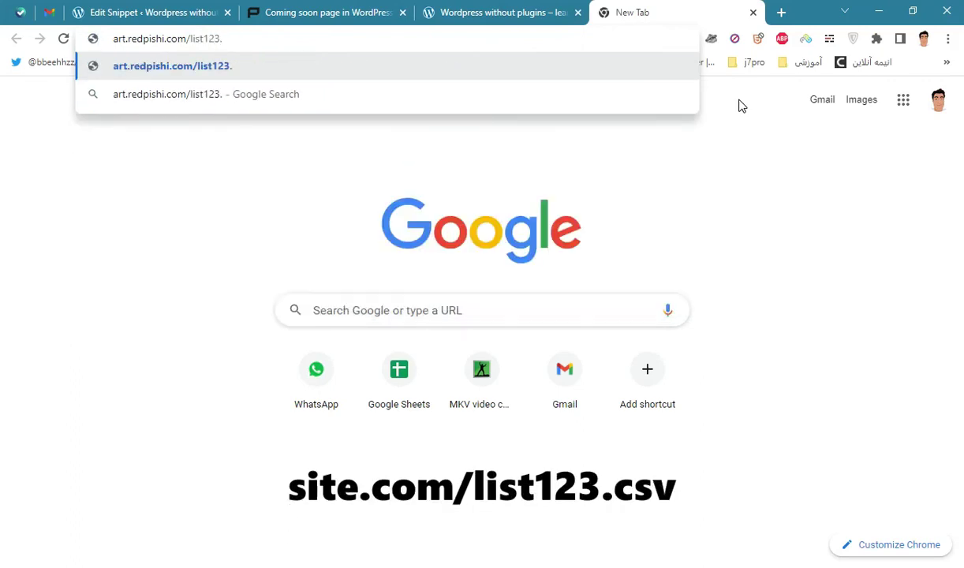
text(cs)
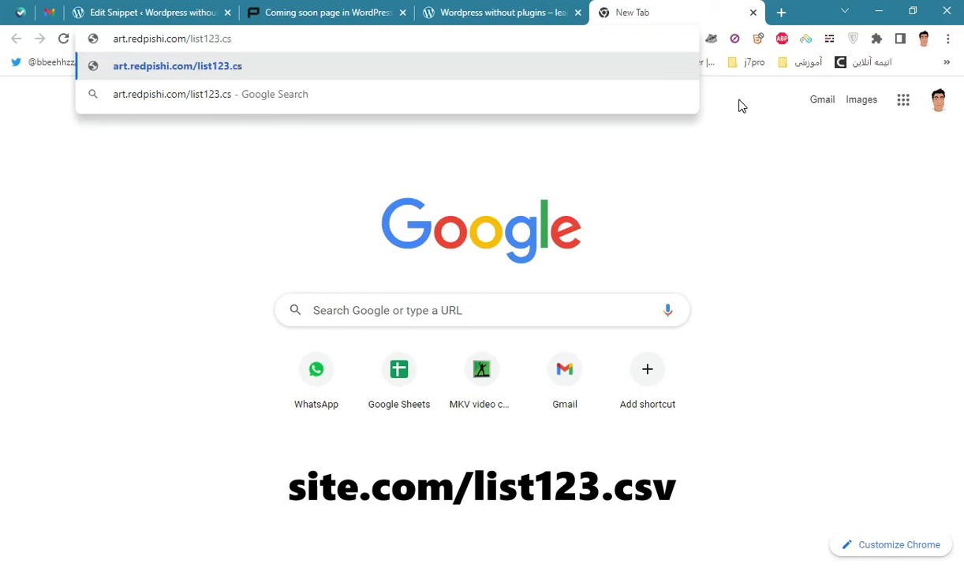
text(v)
key(Return)
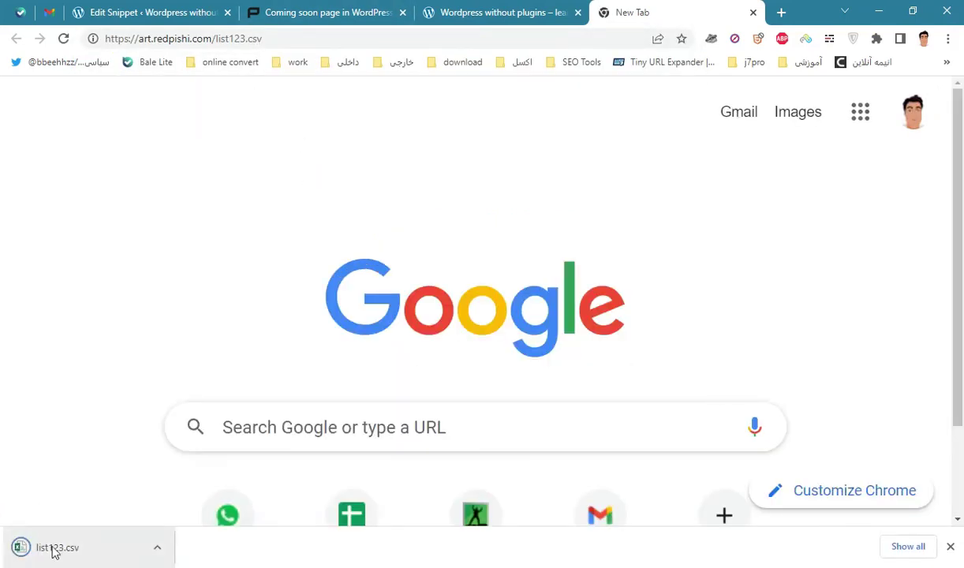
click(58, 552)
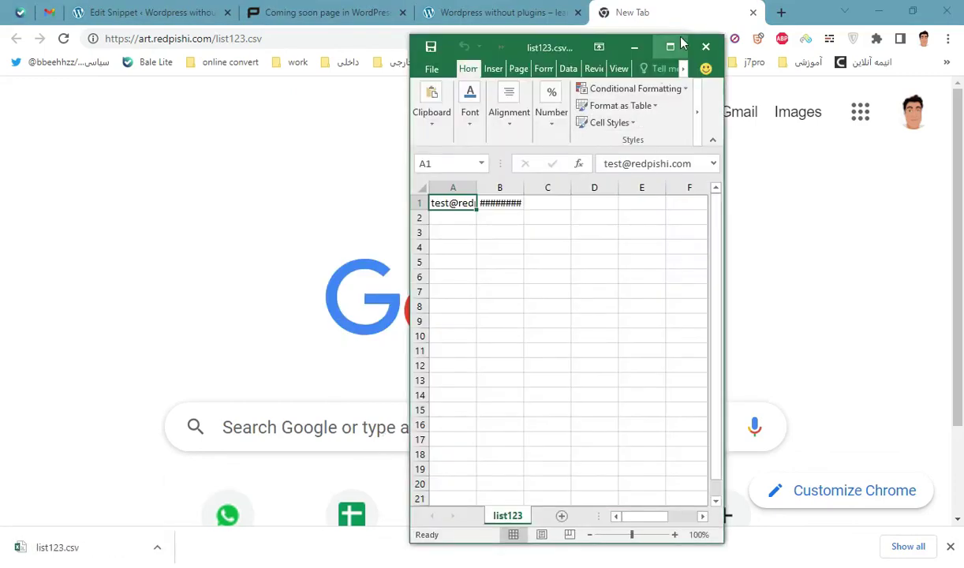
Maximize list123.csv in Excel and select columns A and B for widening.
click(642, 44)
mouse_move(93, 152)
mouse_down()
mouse_move(63, 152)
mouse_move(224, 239)
mouse_up()
ctrl+scroll(189, 181, up, 8)
ctrl+scroll(193, 189, up, 3)
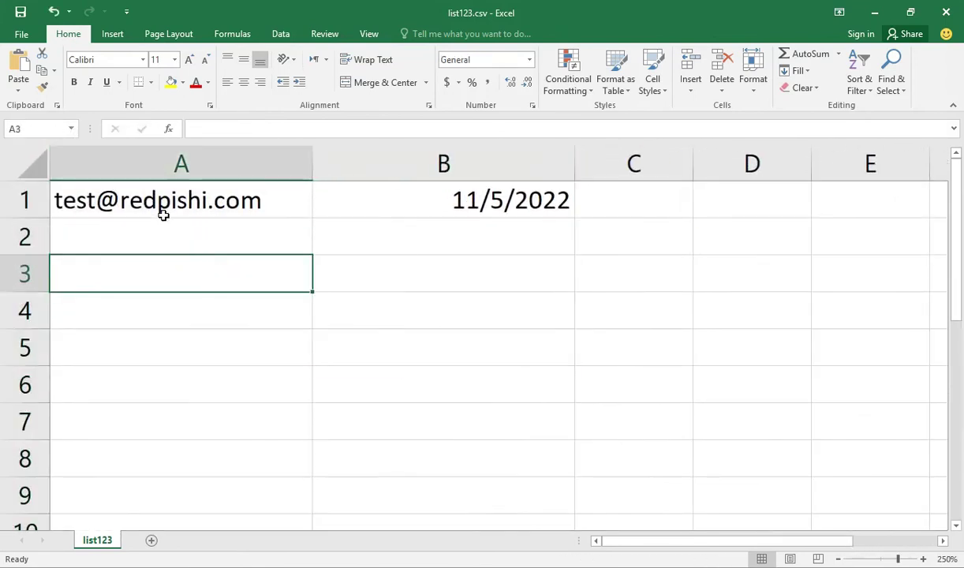